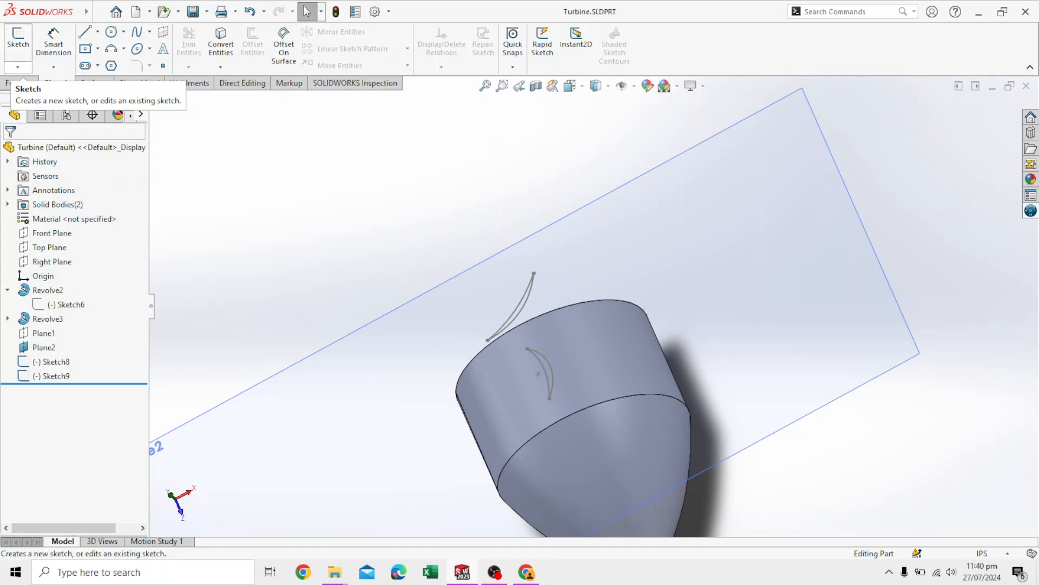
Start a 3D sketch and draw a line joining the front tips of the outer and hub crescent profiles.
click(17, 67)
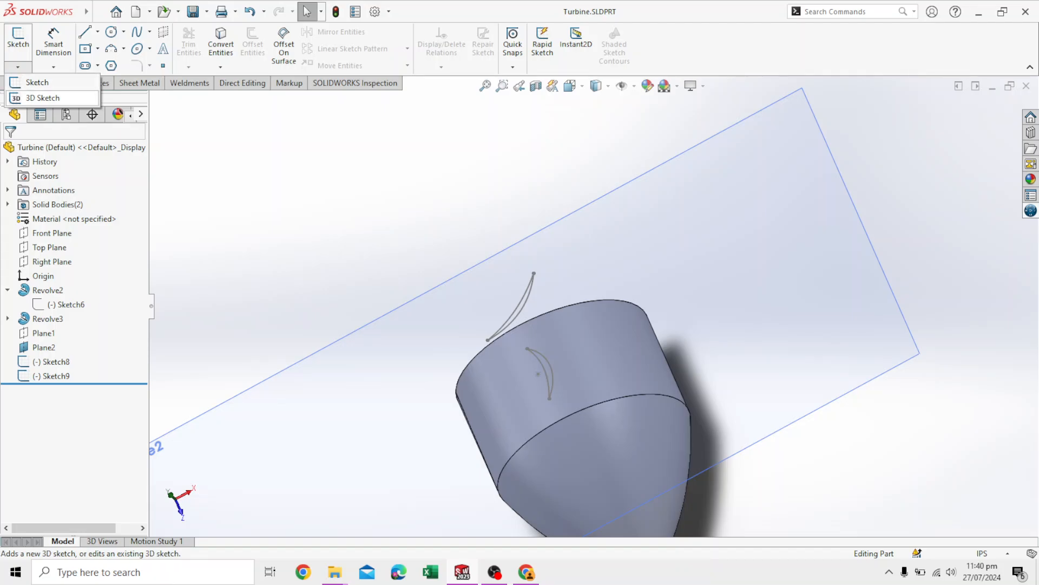
click(43, 98)
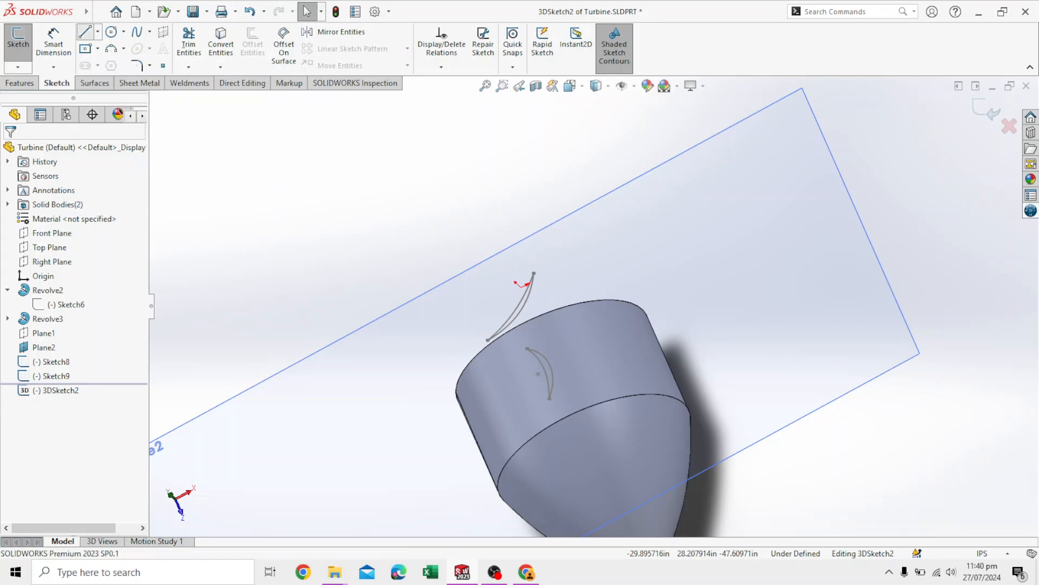
click(84, 31)
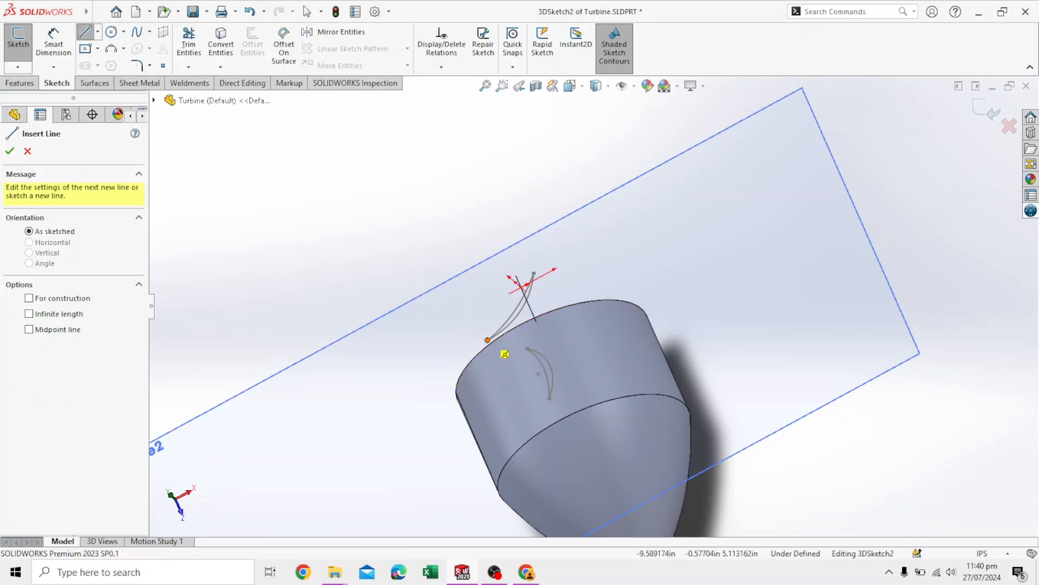
click(488, 340)
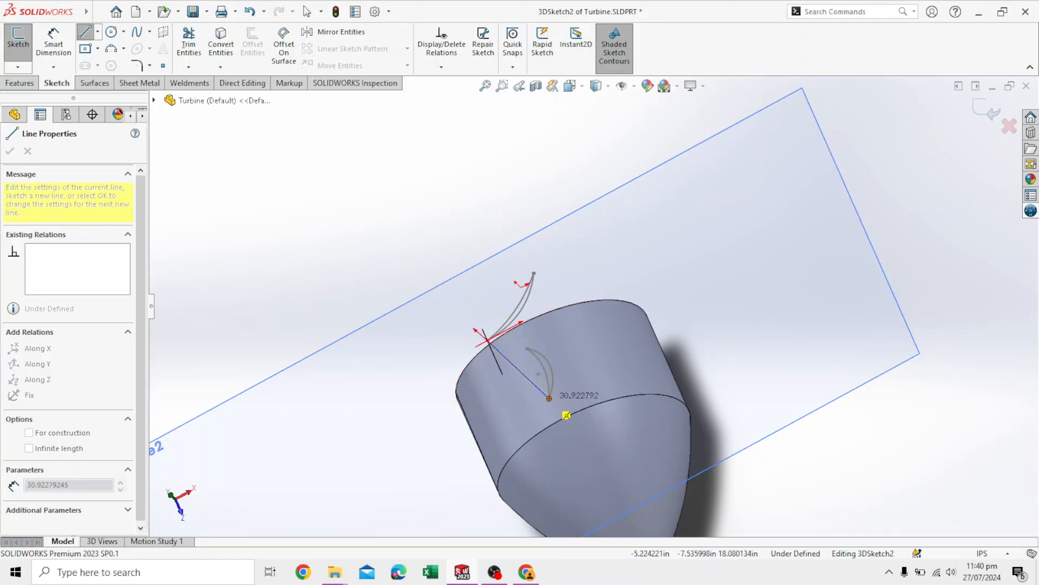
click(549, 398)
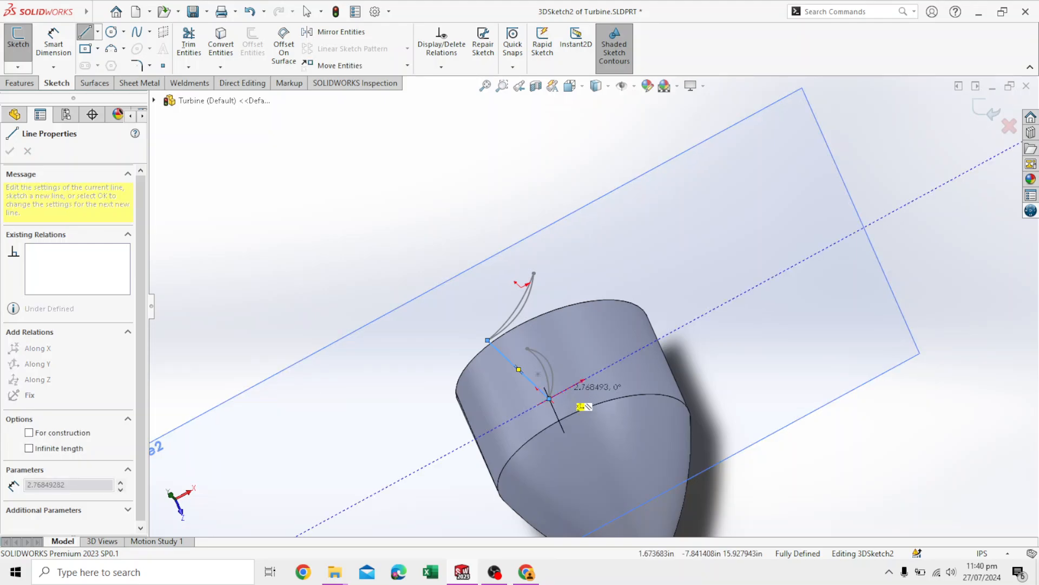
scroll(592, 306, down, 3)
scroll(599, 373, down, 5)
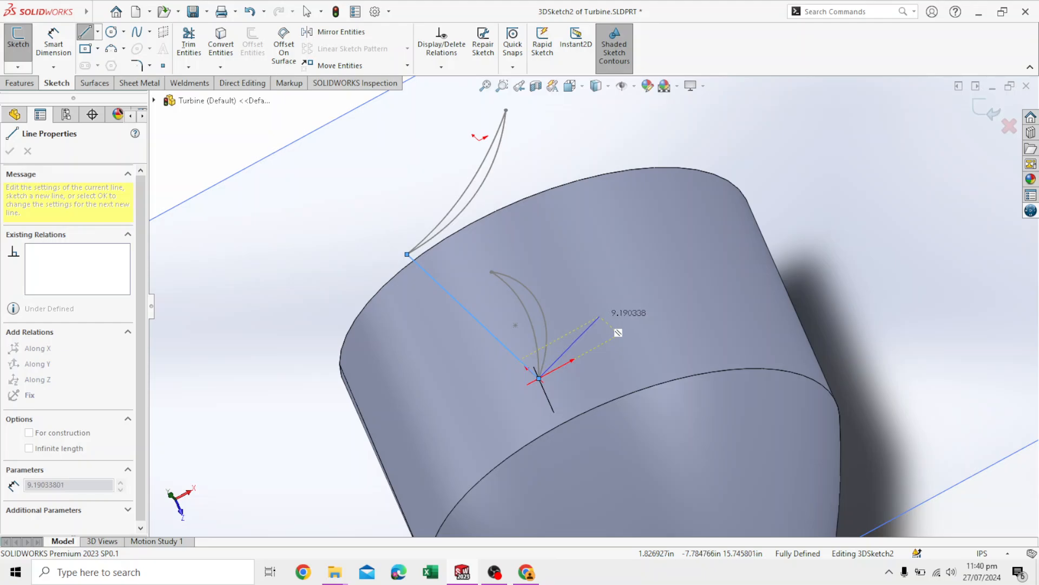
key(Escape)
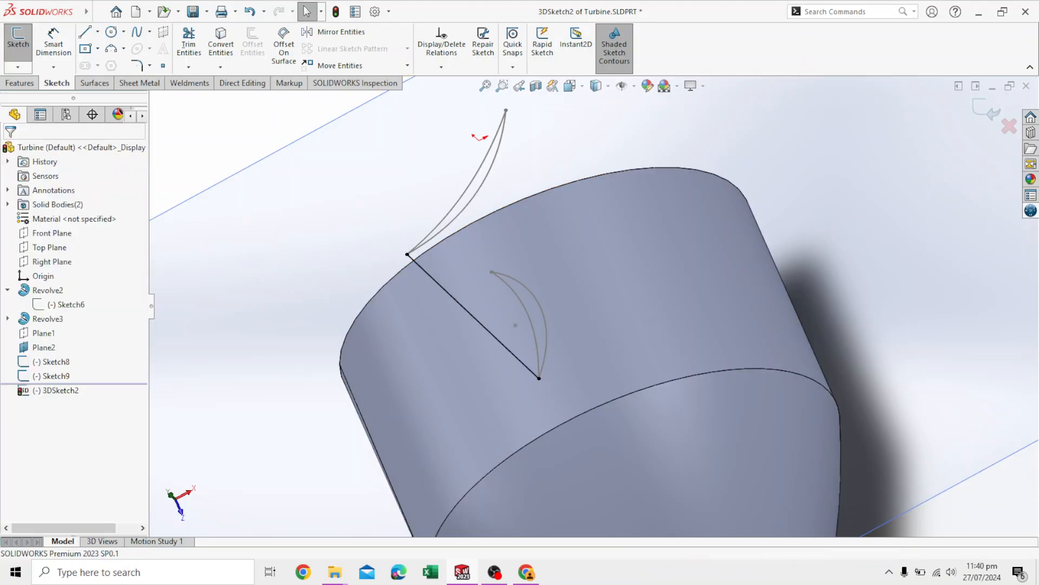
Draw a second 3D sketch line joining the rear tips of the outer and hub crescent profiles.
click(84, 32)
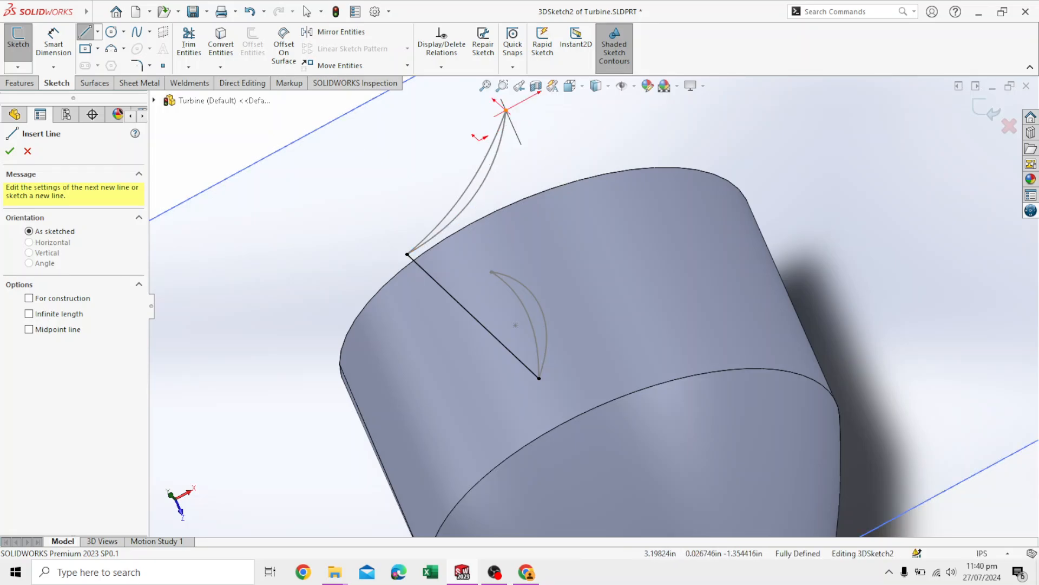
click(505, 110)
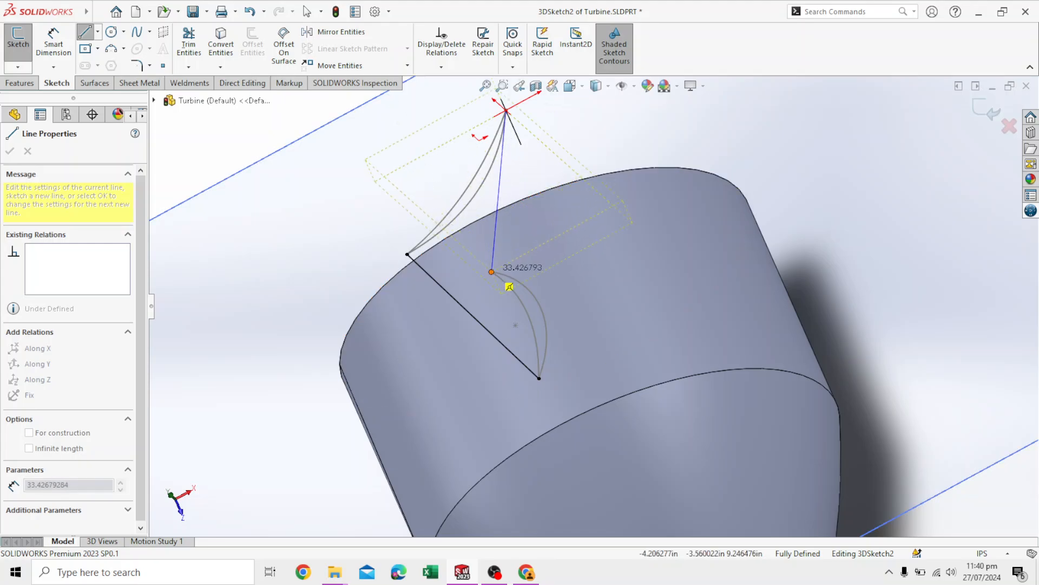
click(491, 272)
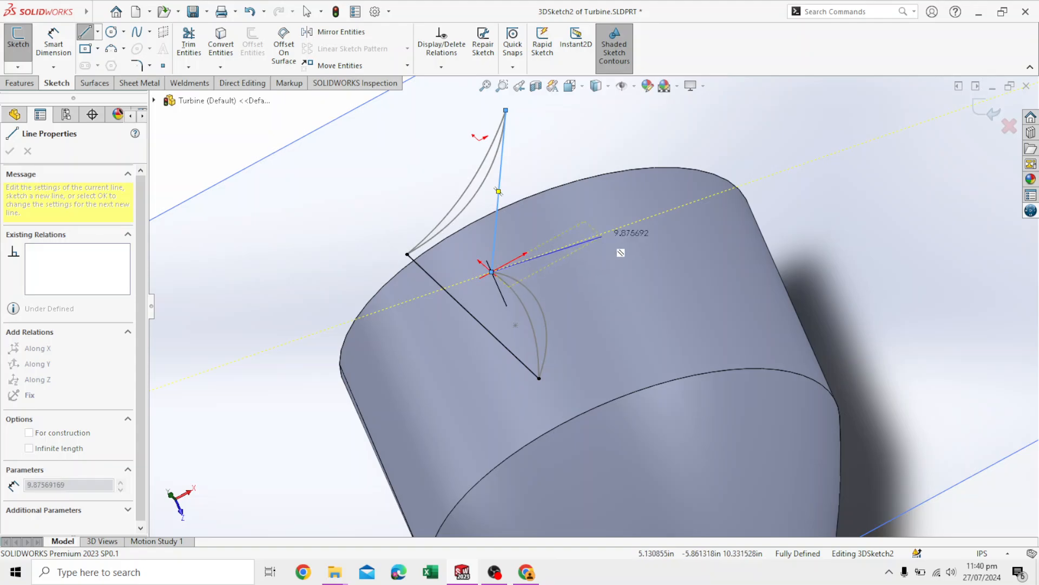
key(Escape)
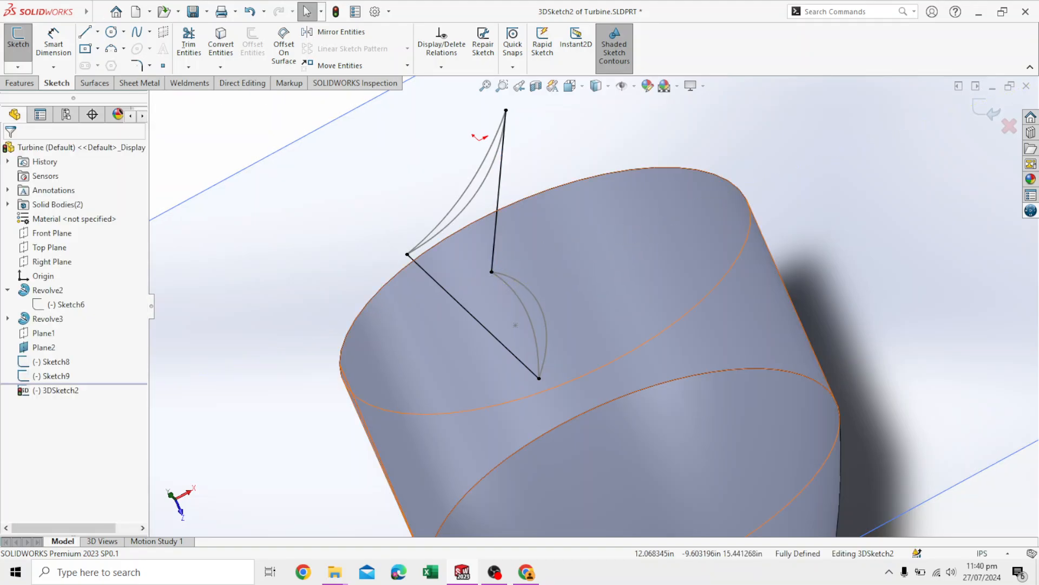
Replace the line between the front tips of the two crescent profiles with a two-point spline.
scroll(590, 305, up, 2)
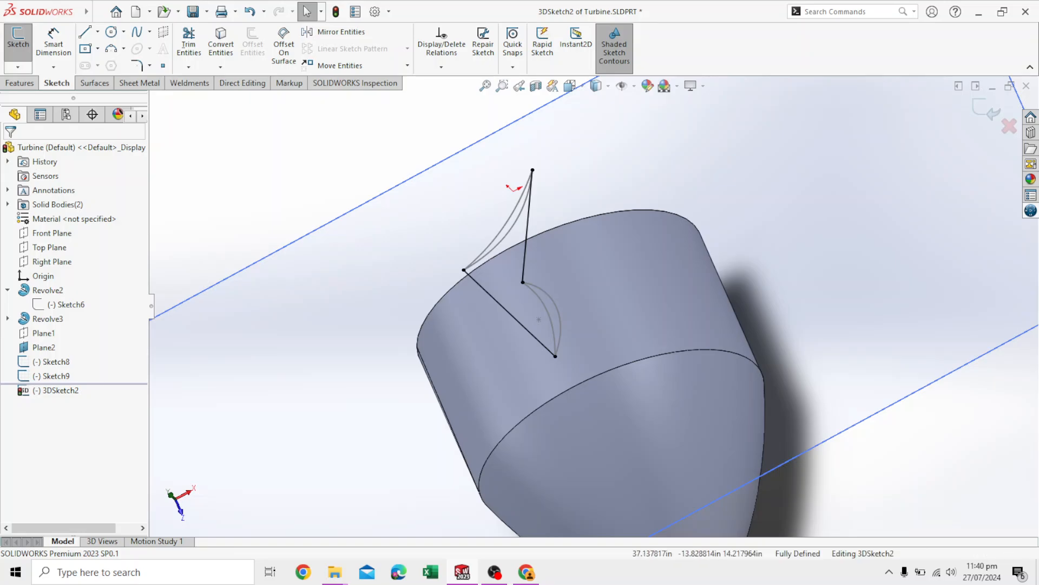
mouse_move(725, 322)
middle_down()
mouse_move(644, 330)
mouse_move(747, 387)
mouse_move(728, 357)
mouse_move(752, 370)
mouse_move(720, 346)
middle_up()
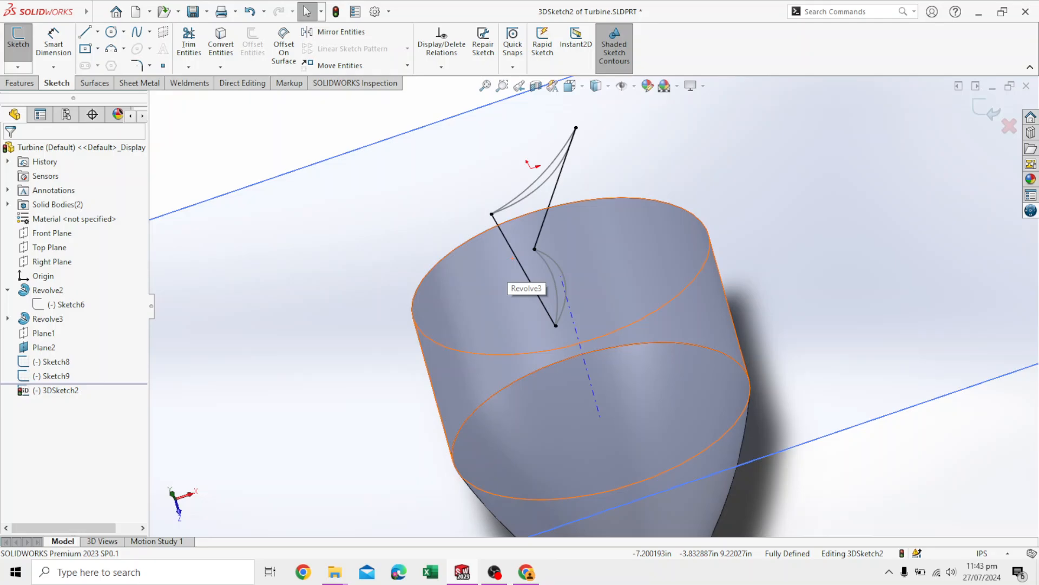
scroll(365, 173, down, 1)
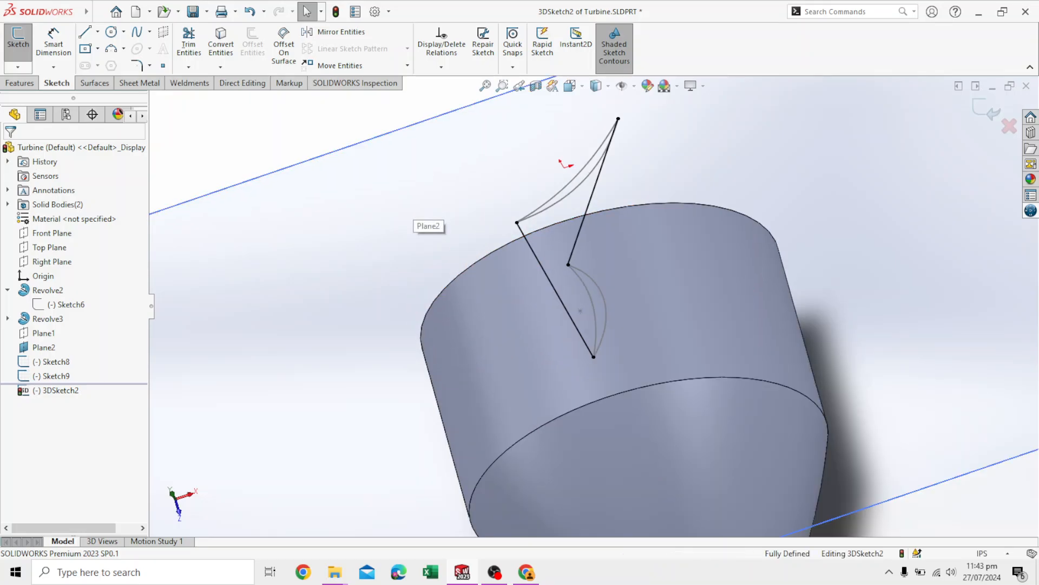
scroll(440, 204, down, 1)
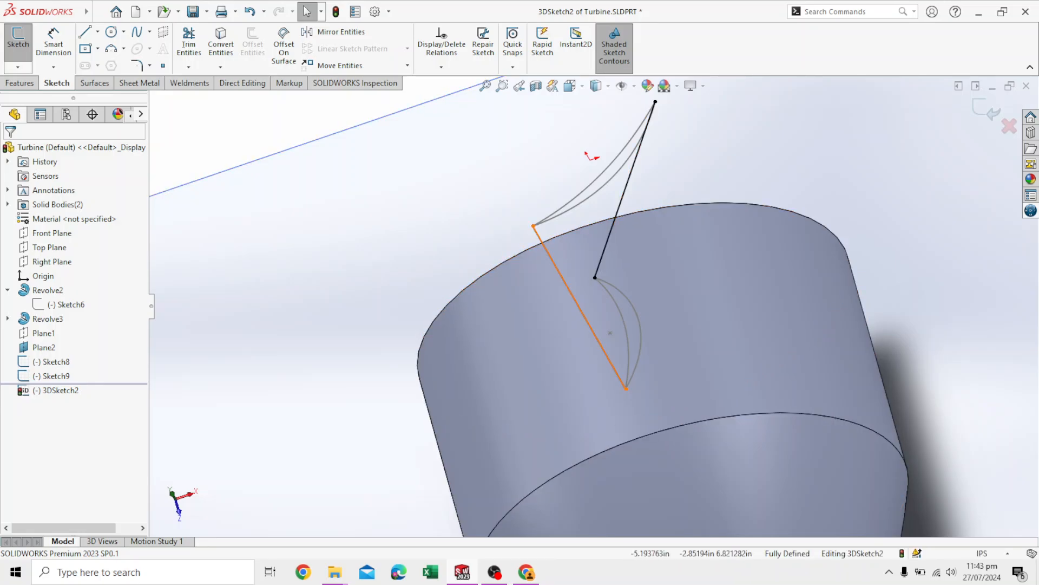
click(577, 306)
key(Delete)
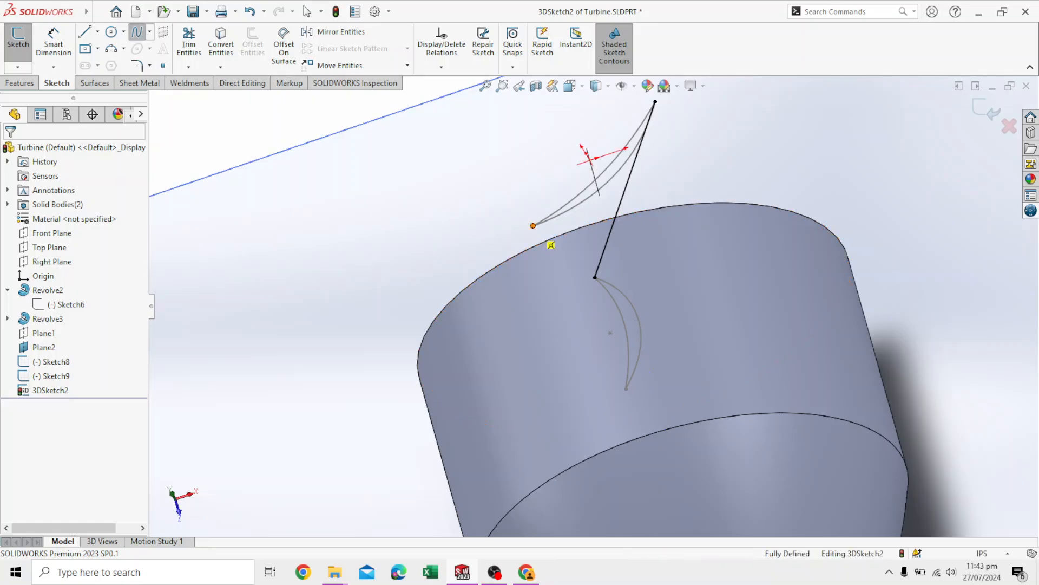
click(533, 225)
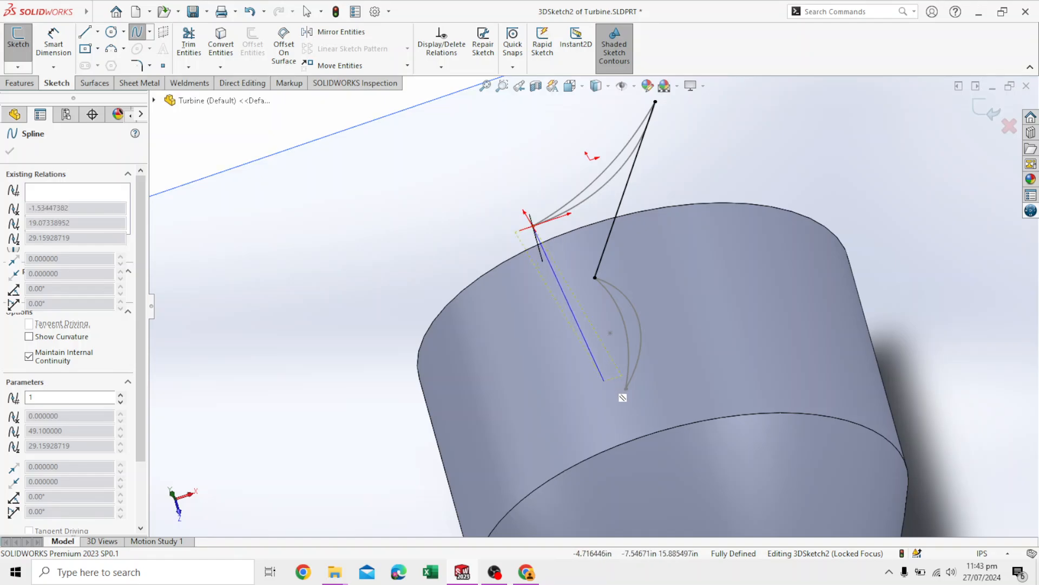
click(625, 388)
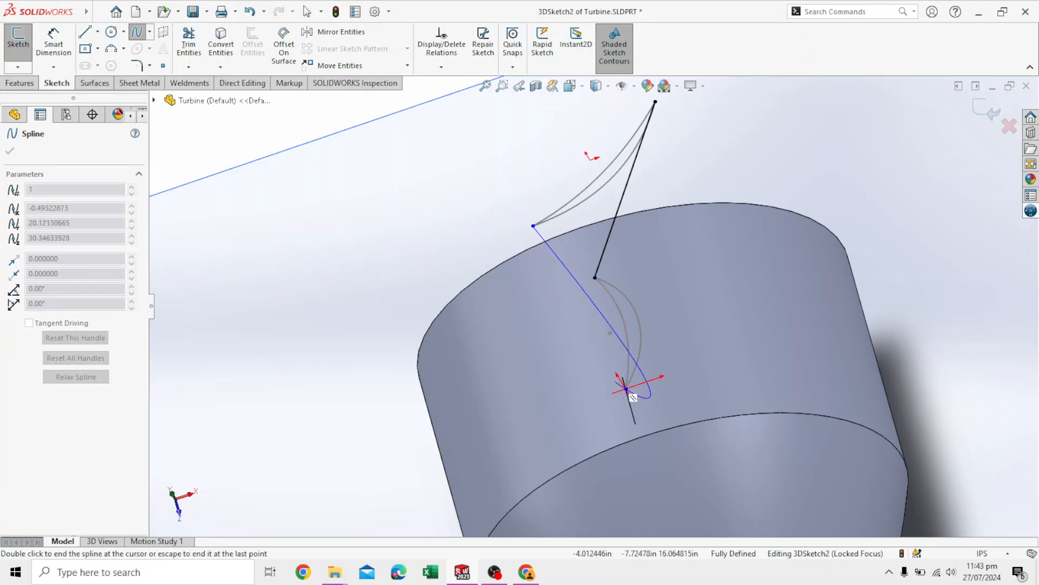
key(Escape)
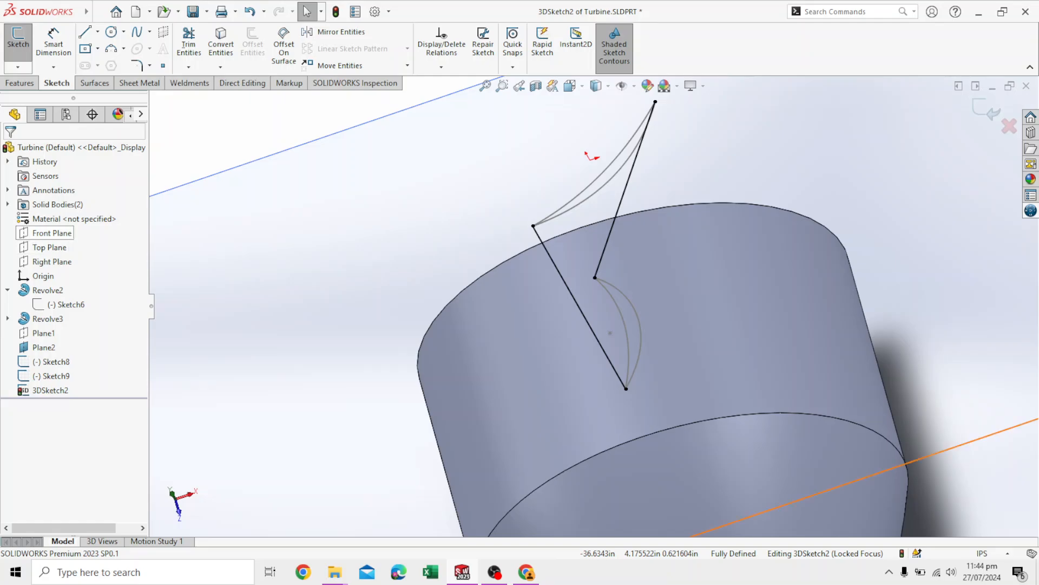
Bend the spline into a shallow S-curve using its end tangents while viewing normal to the Front Plane, and exit the 3D sketch.
right_click(52, 233)
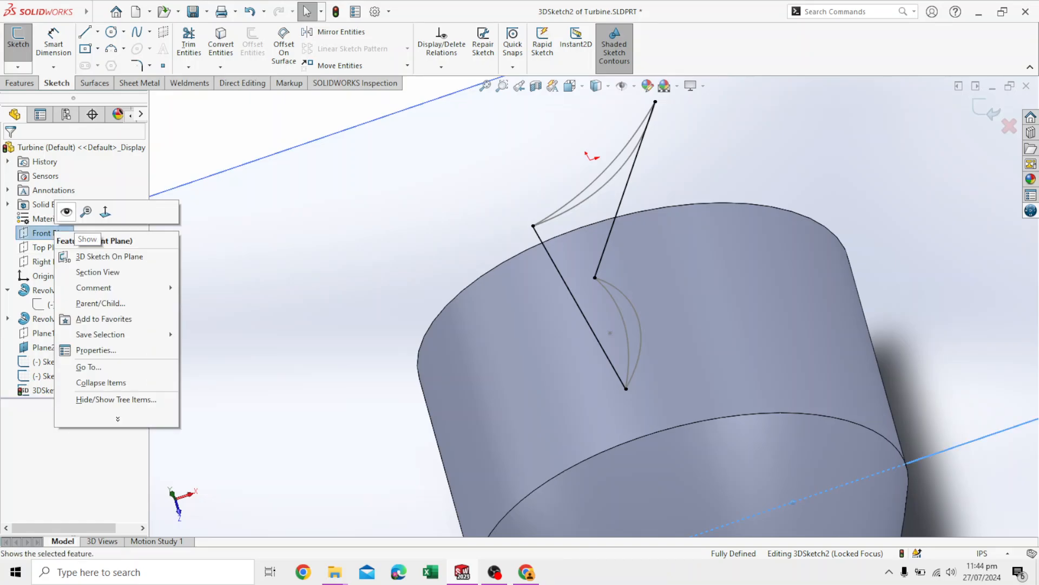
click(105, 211)
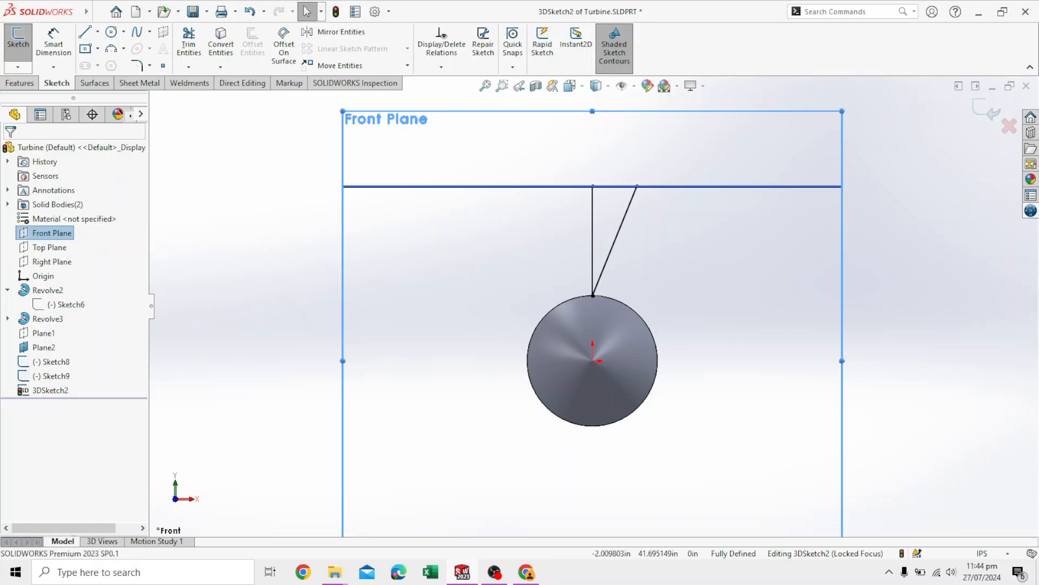
scroll(589, 194, down, 4)
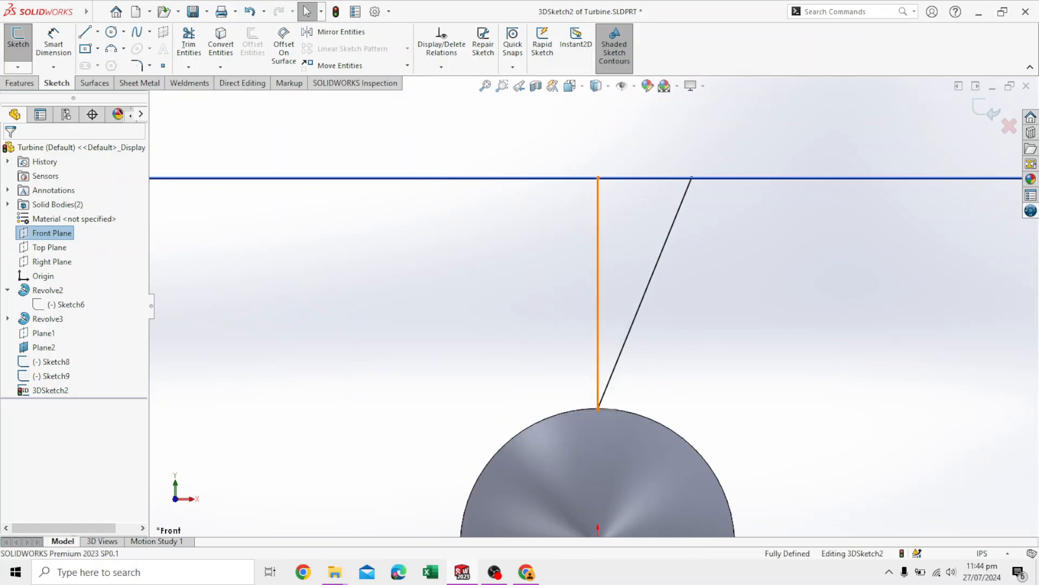
click(598, 203)
scroll(616, 249, down, 1)
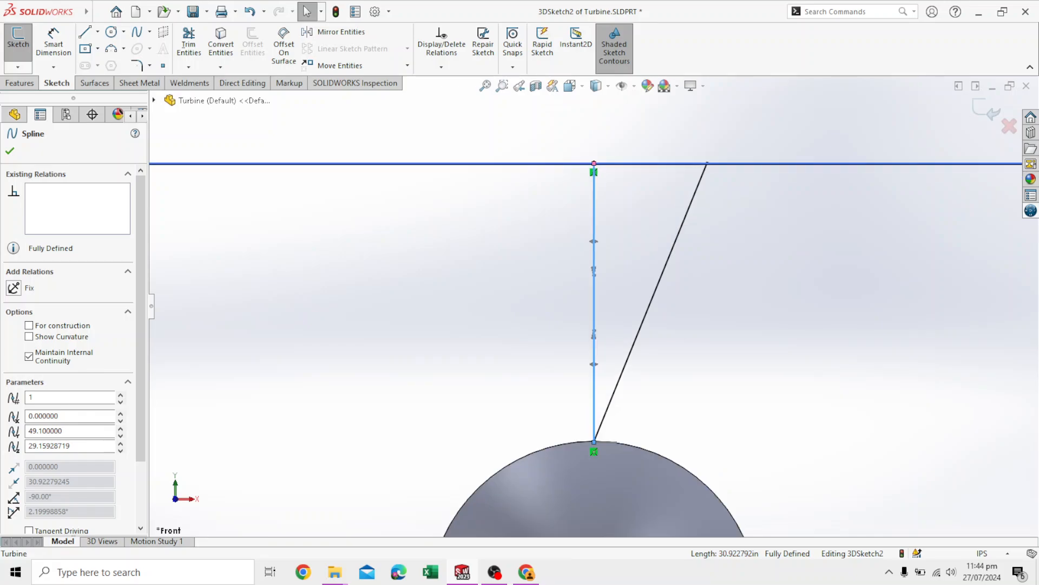
drag(594, 241, 583, 240)
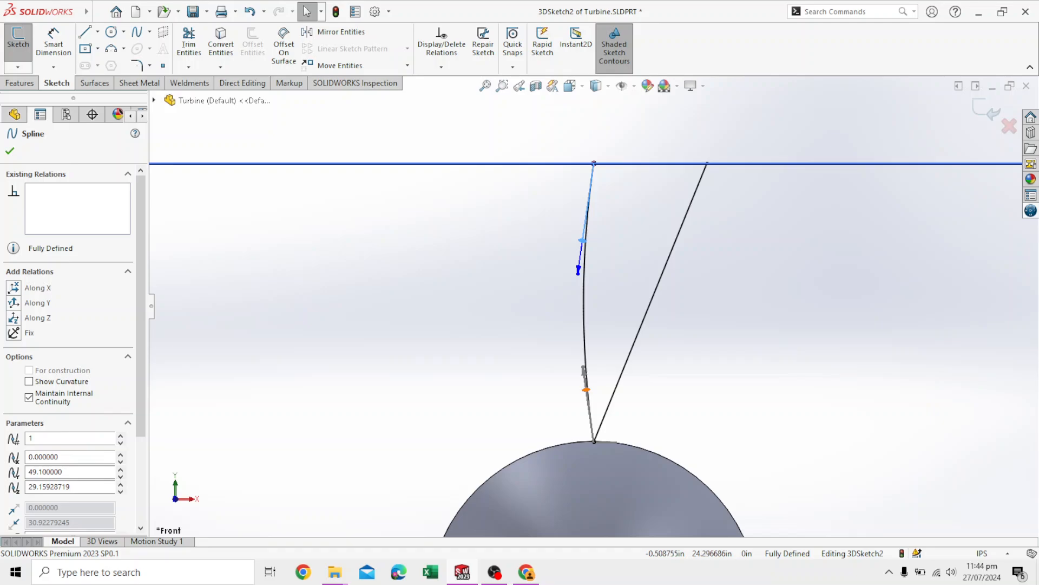
drag(586, 389, 601, 389)
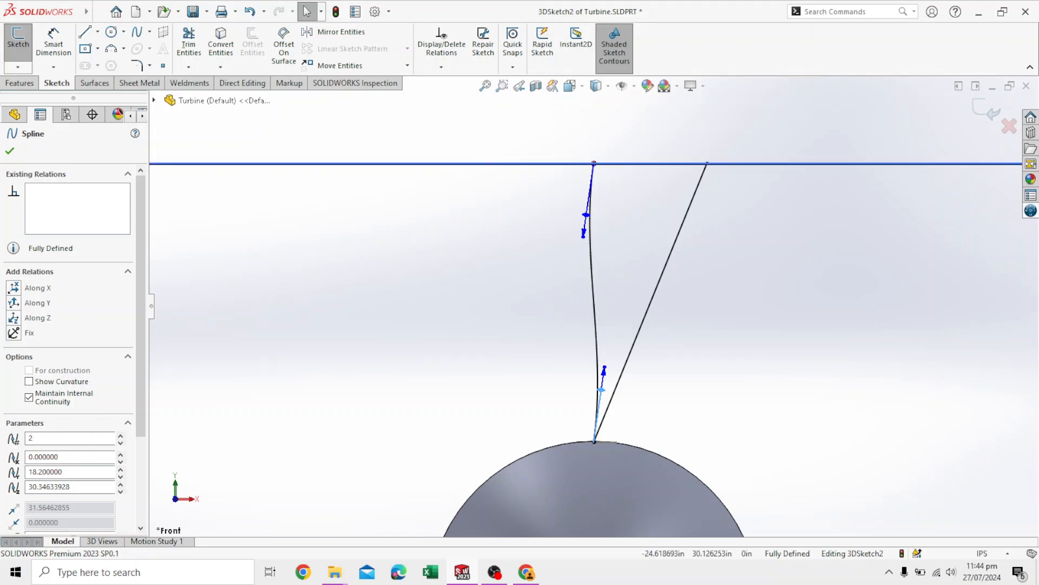
click(10, 151)
mouse_move(785, 325)
middle_down()
mouse_move(711, 360)
mouse_move(777, 352)
mouse_move(735, 375)
mouse_move(682, 381)
mouse_move(750, 372)
mouse_move(747, 401)
middle_up()
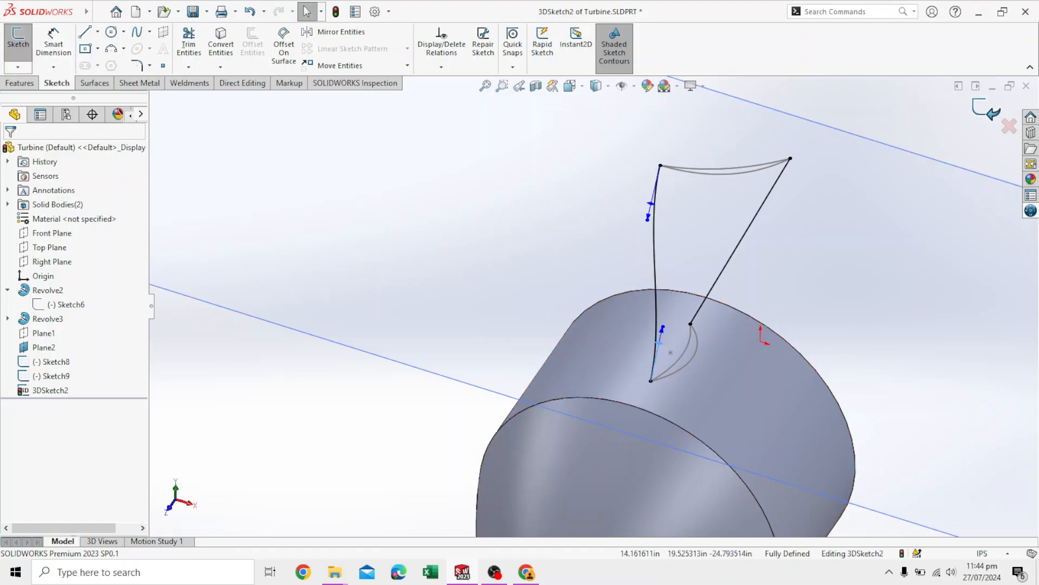
click(987, 110)
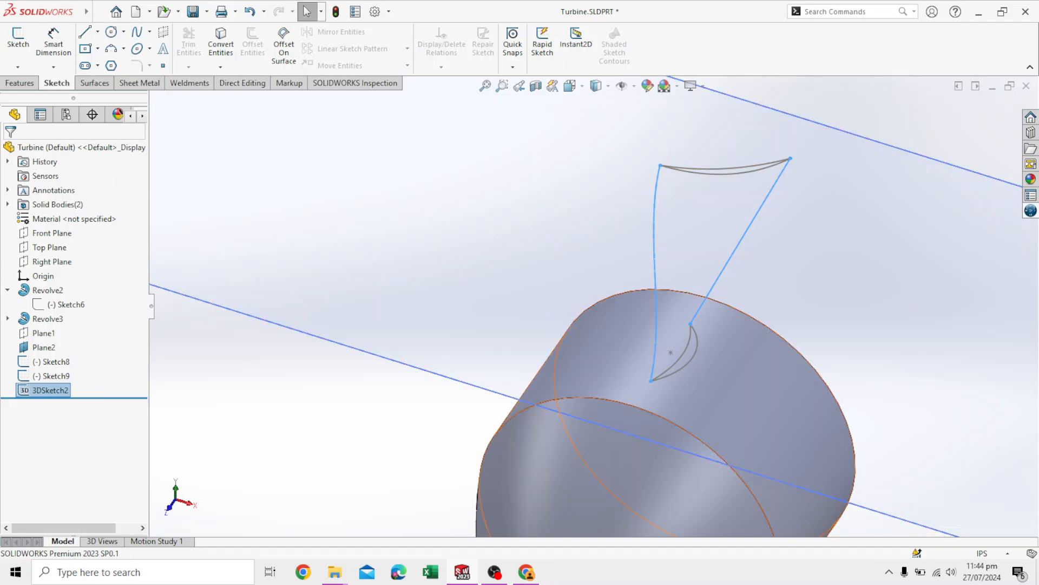
Start a Lofted Boss/Base with the outer crescent Sketch9 and the hub crescent Sketch8 as its profiles.
click(20, 84)
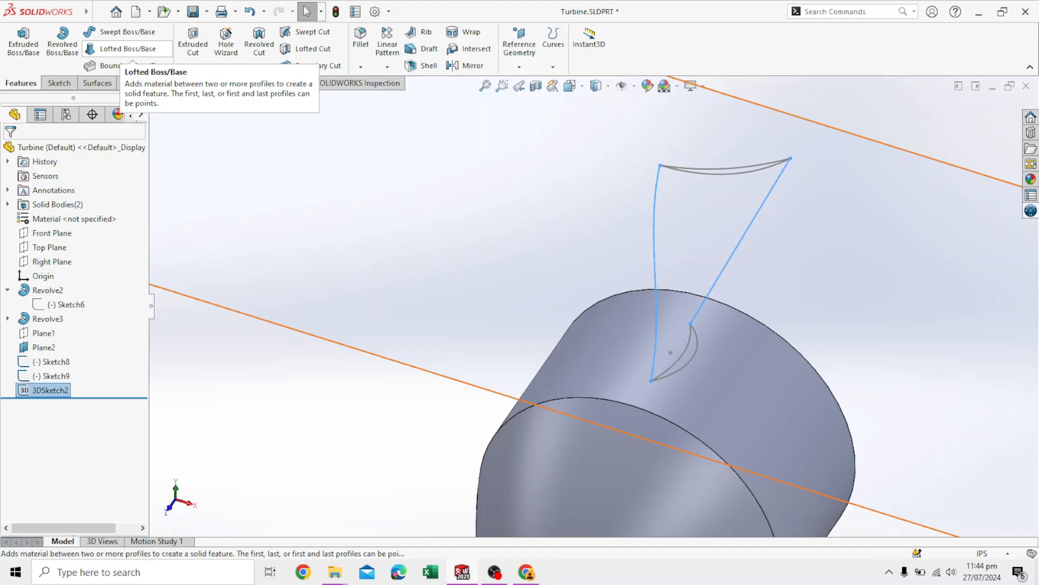
click(128, 49)
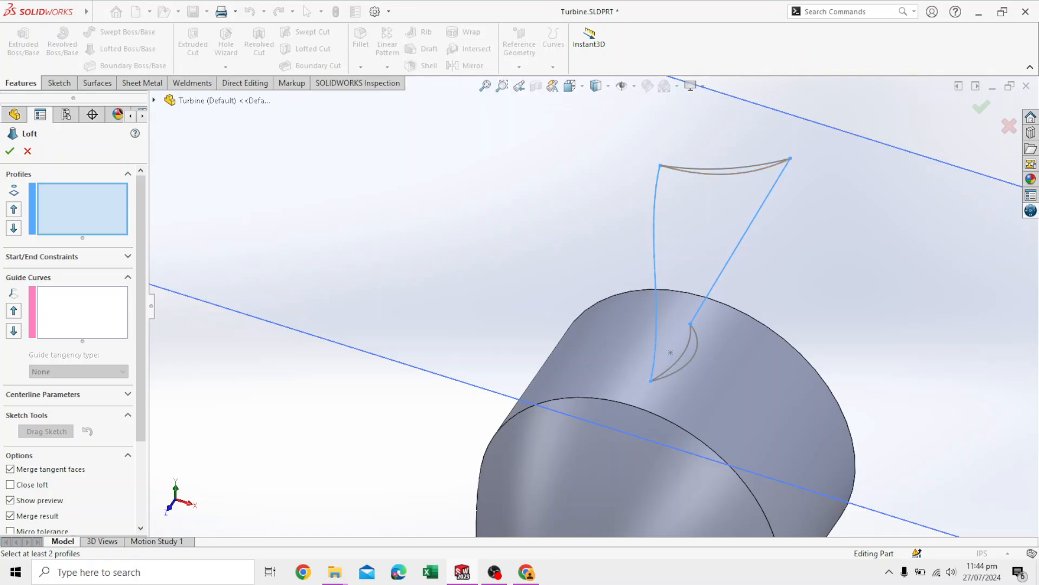
scroll(838, 208, down, 3)
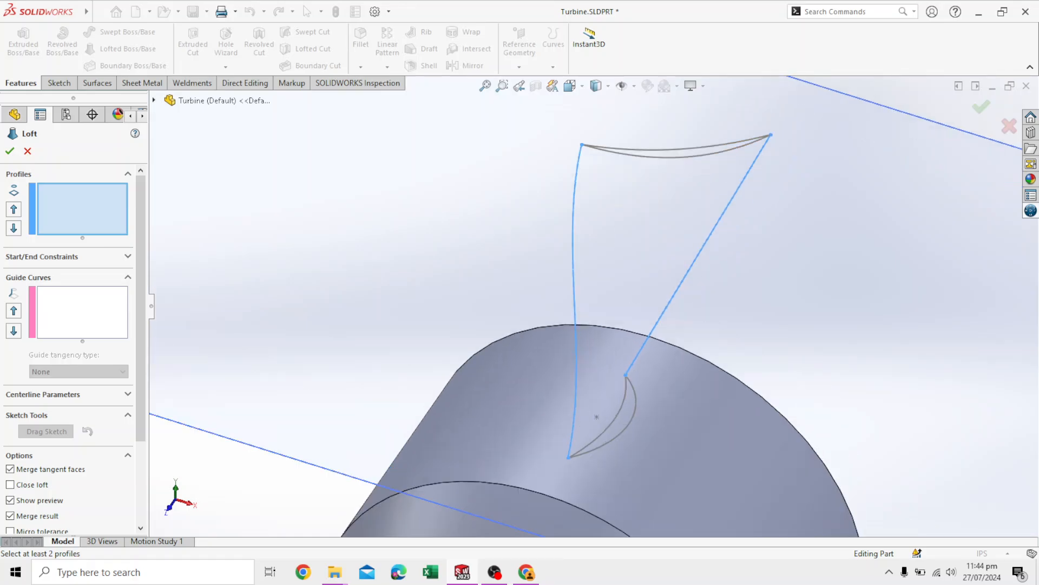
click(720, 152)
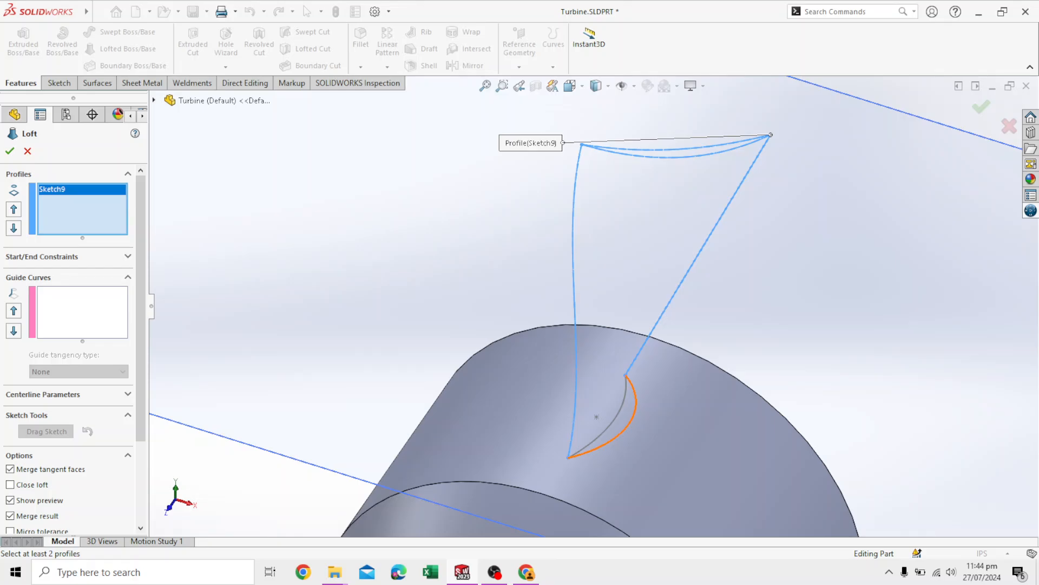
click(635, 404)
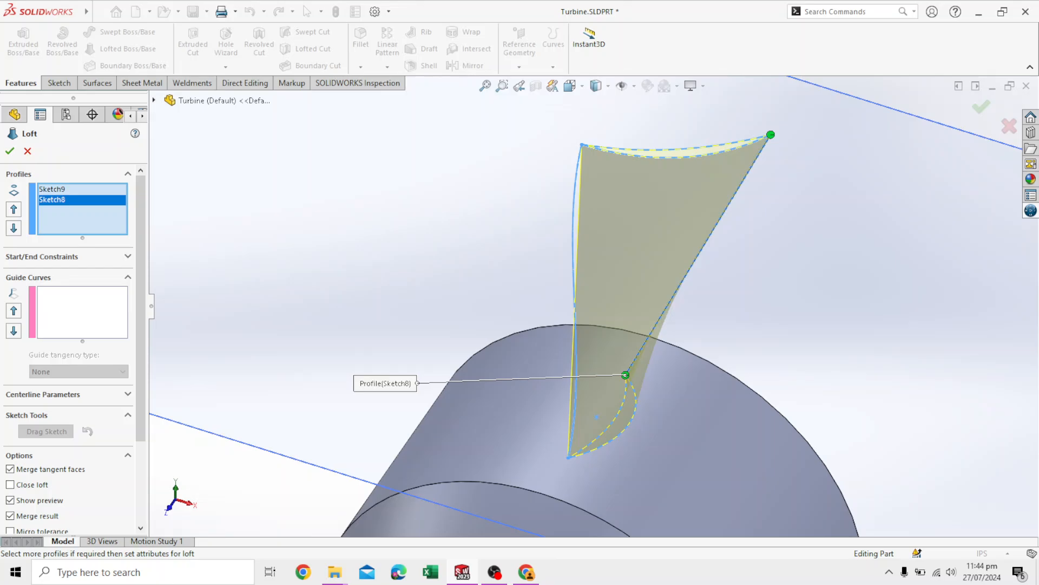
Add the line joining the rear tips of the two crescent profiles as the loft's first guide curve.
click(82, 313)
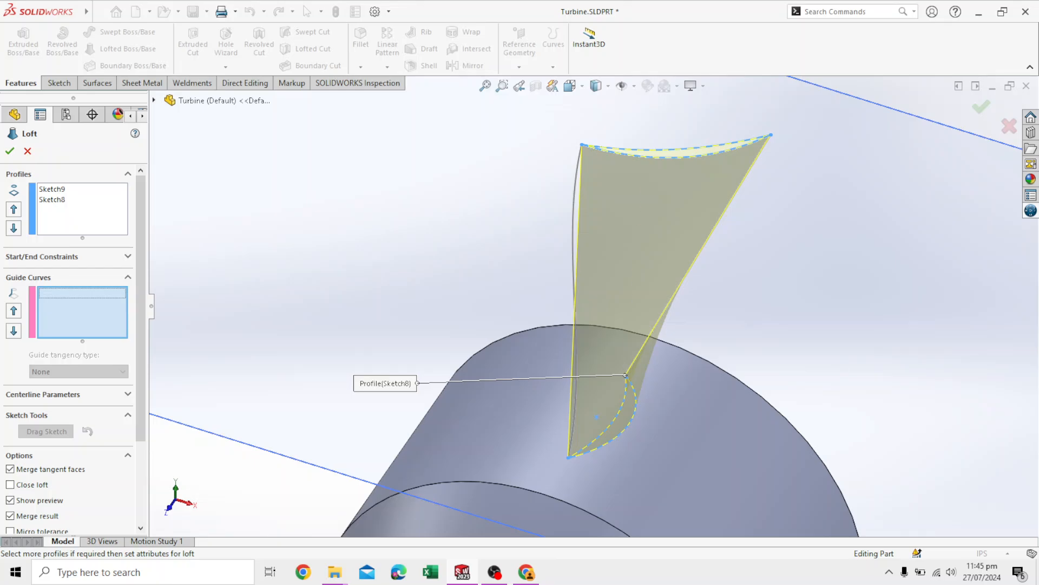
middle_drag(738, 388, 603, 455)
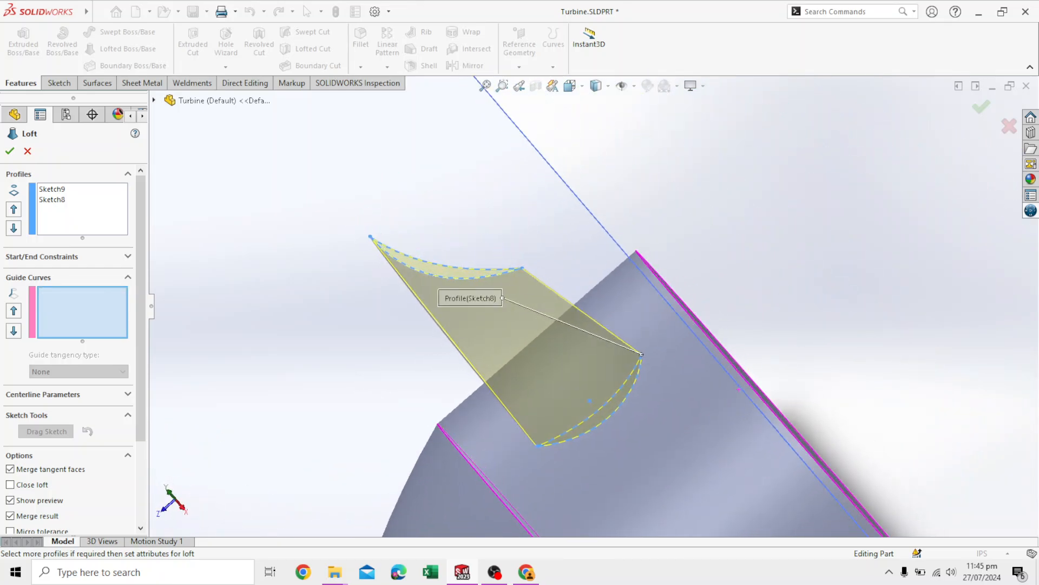
click(639, 352)
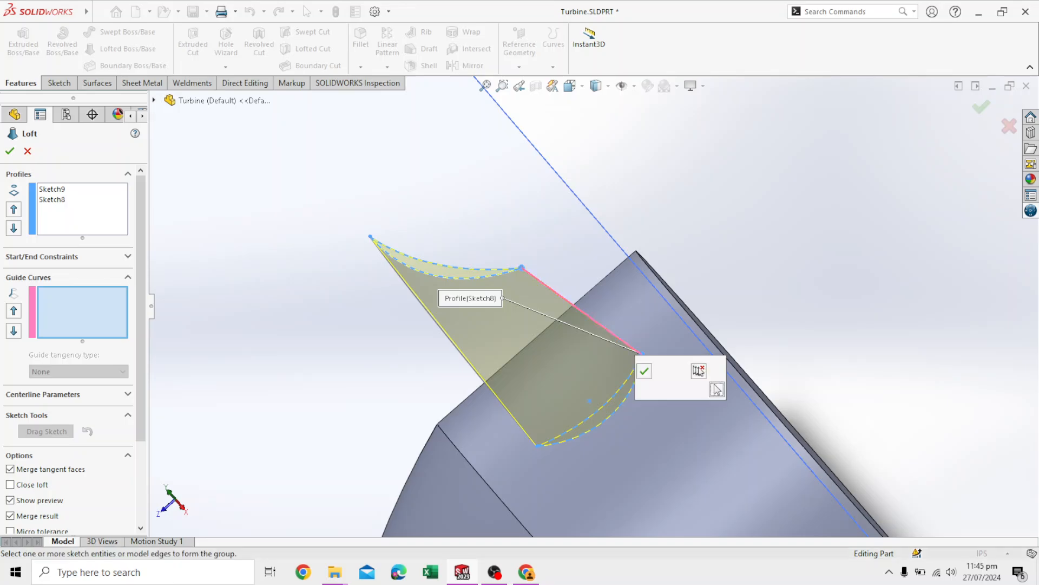
click(644, 371)
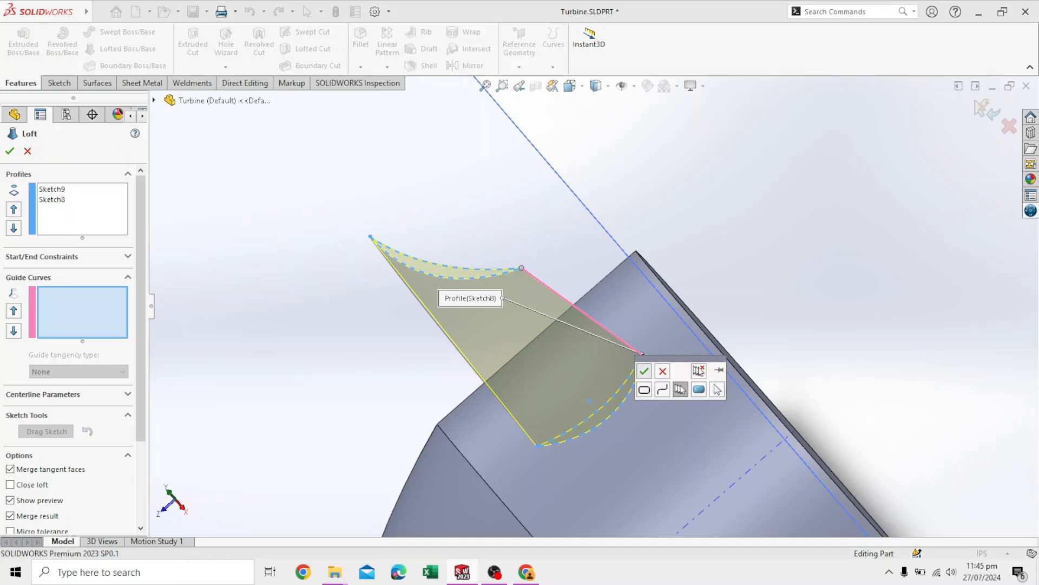
Add the S-shaped spline joining the front tips as the second guide curve and complete the blade loft.
middle_drag(644, 379, 601, 395)
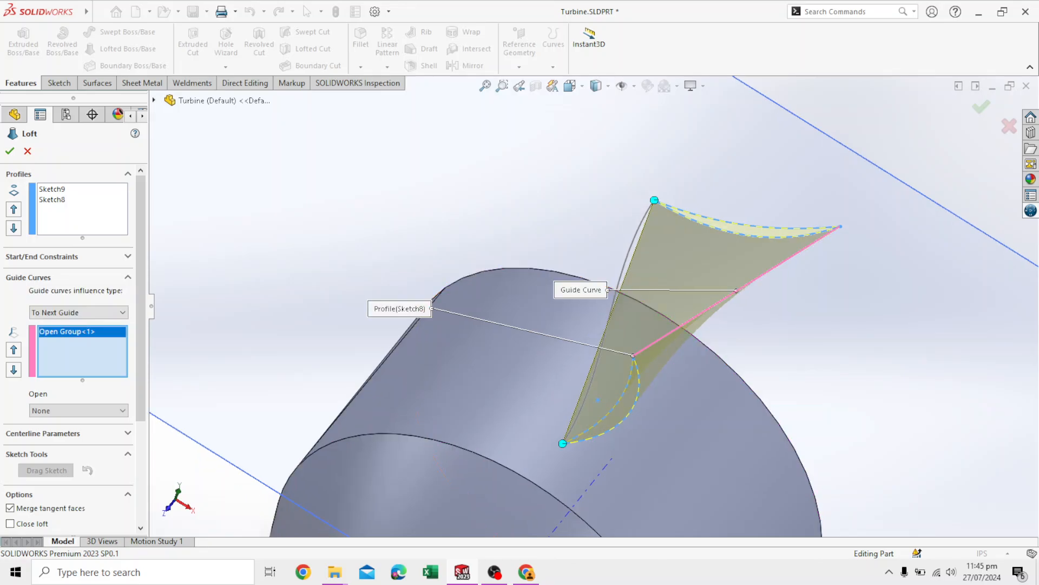
click(634, 242)
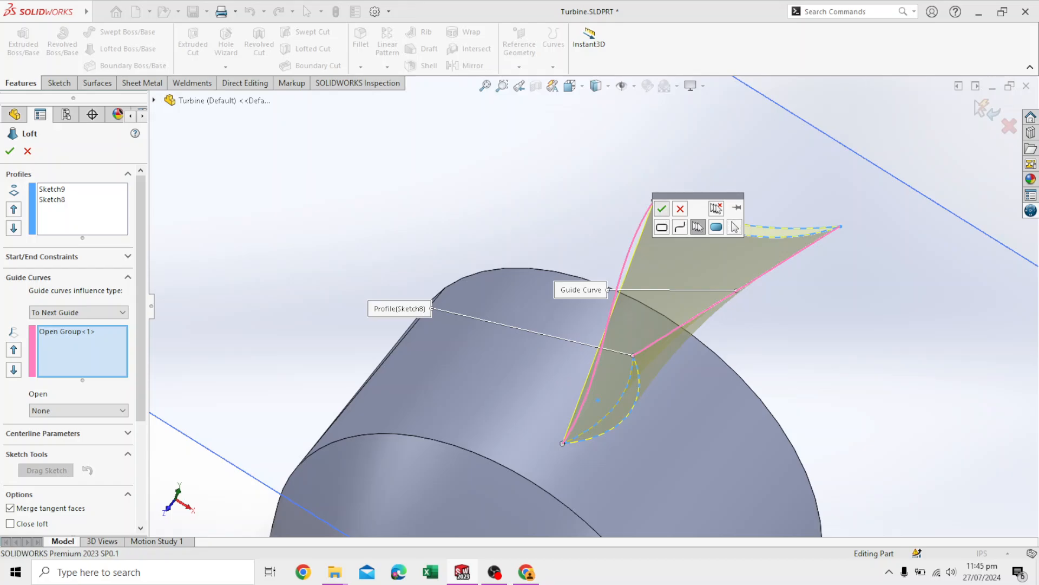
click(661, 209)
middle_drag(662, 260, 649, 325)
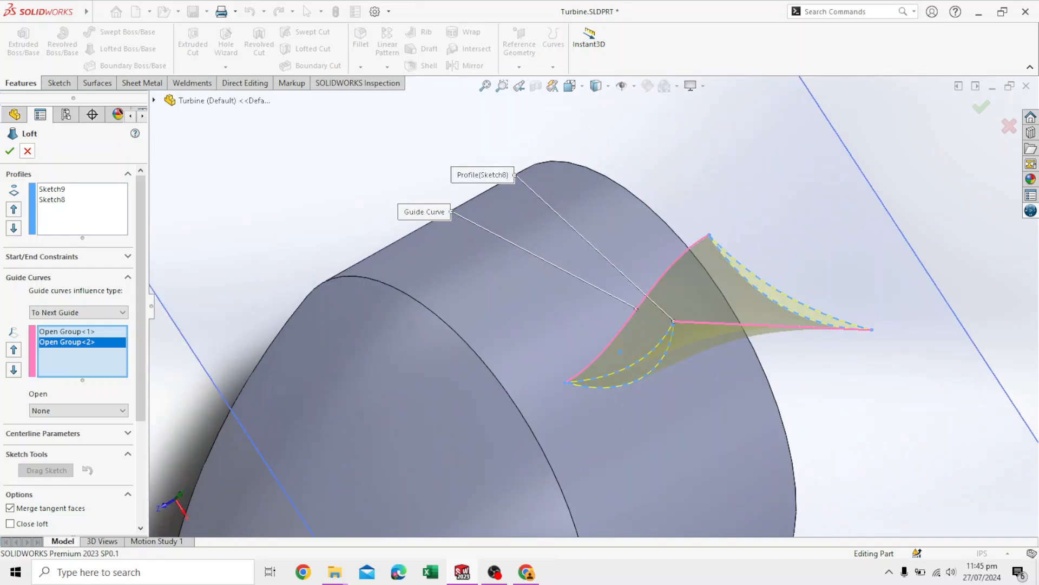
click(10, 151)
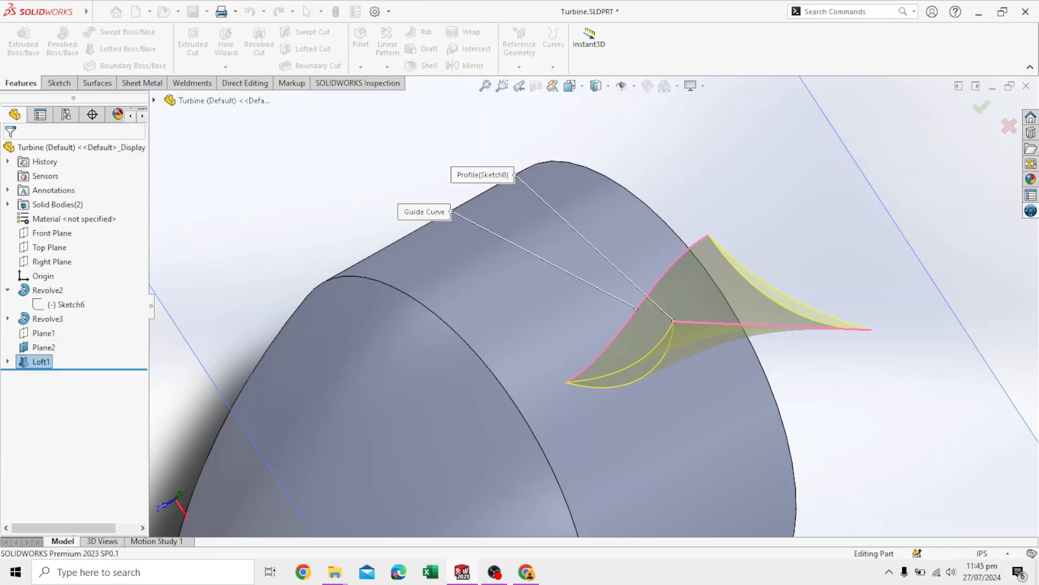
Start a circular pattern of the lofted blade with the hub's cylindrical face as the rotation reference.
scroll(594, 306, up, 3)
scroll(727, 315, up, 1)
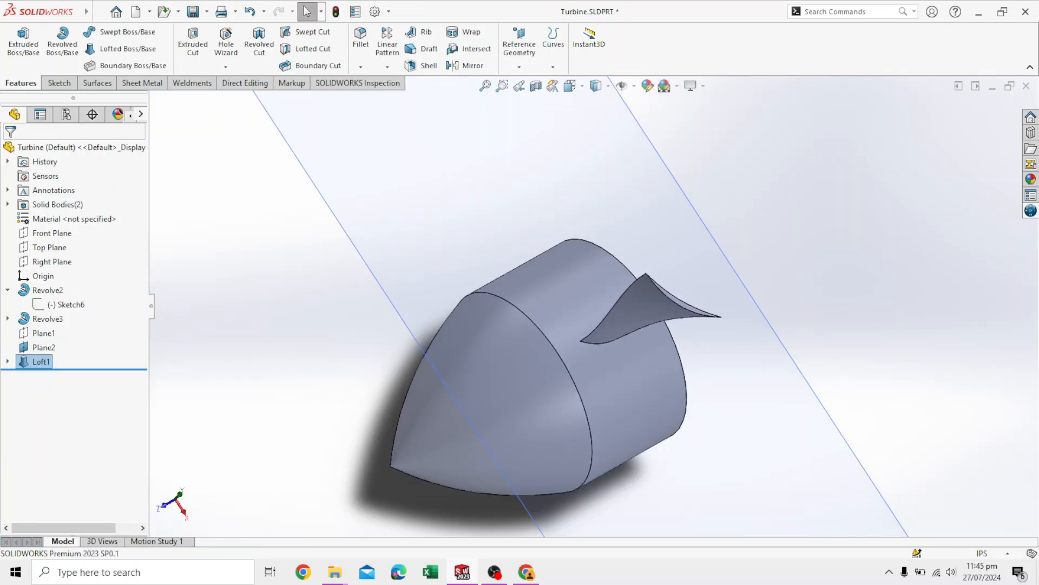
middle_drag(727, 315, 623, 373)
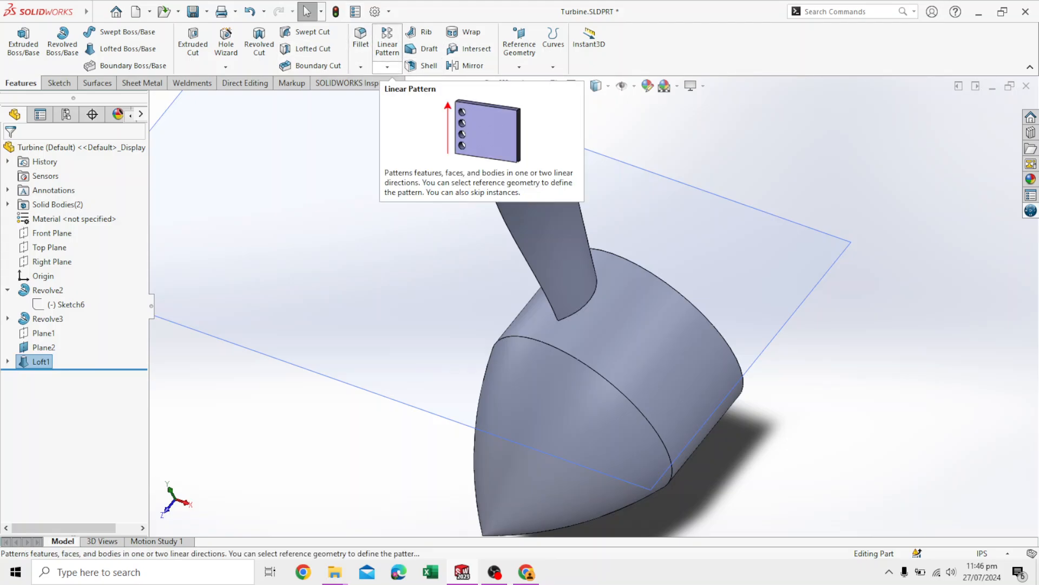
click(387, 67)
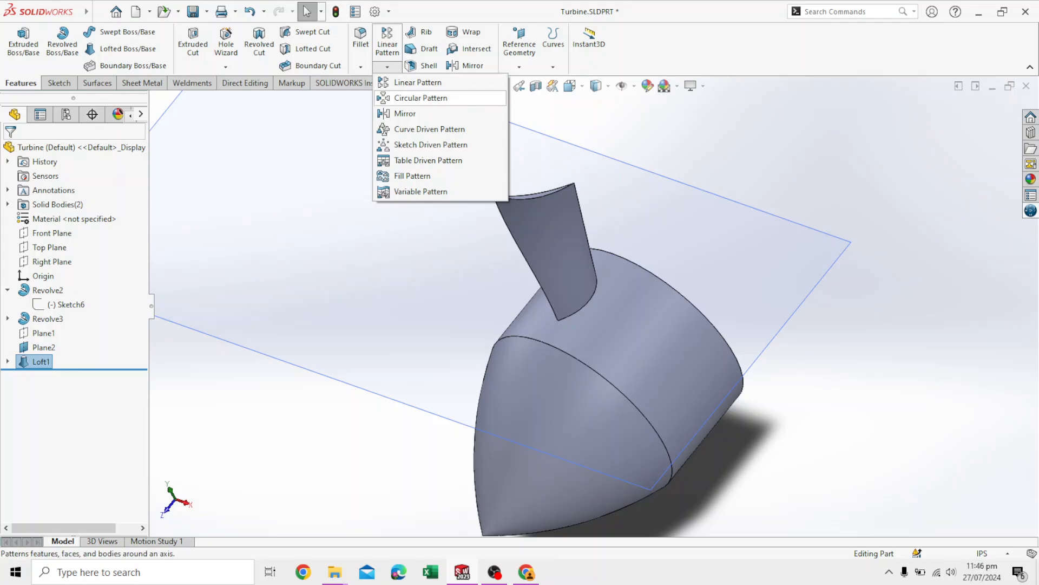
click(420, 98)
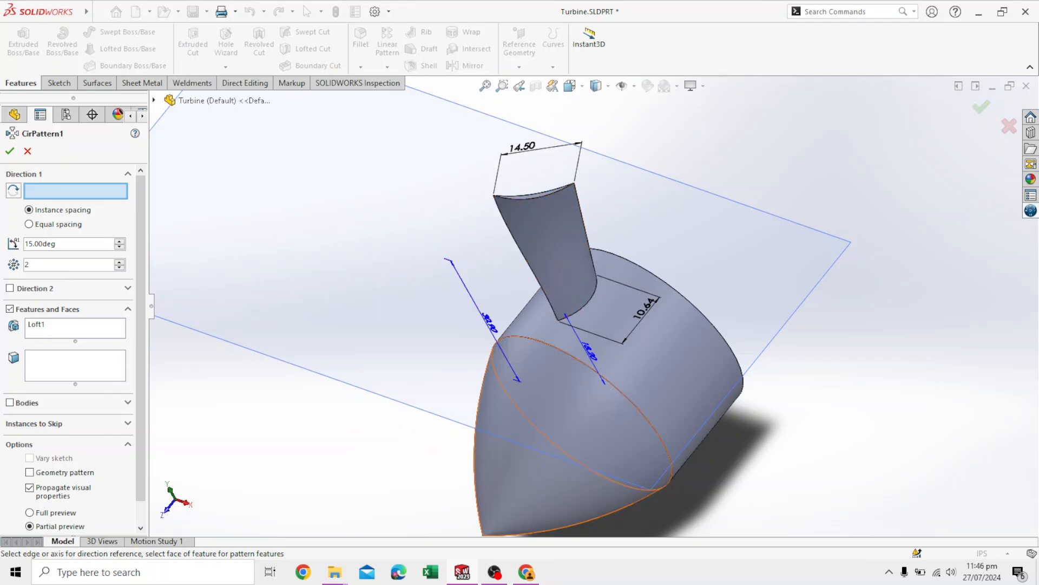
click(674, 400)
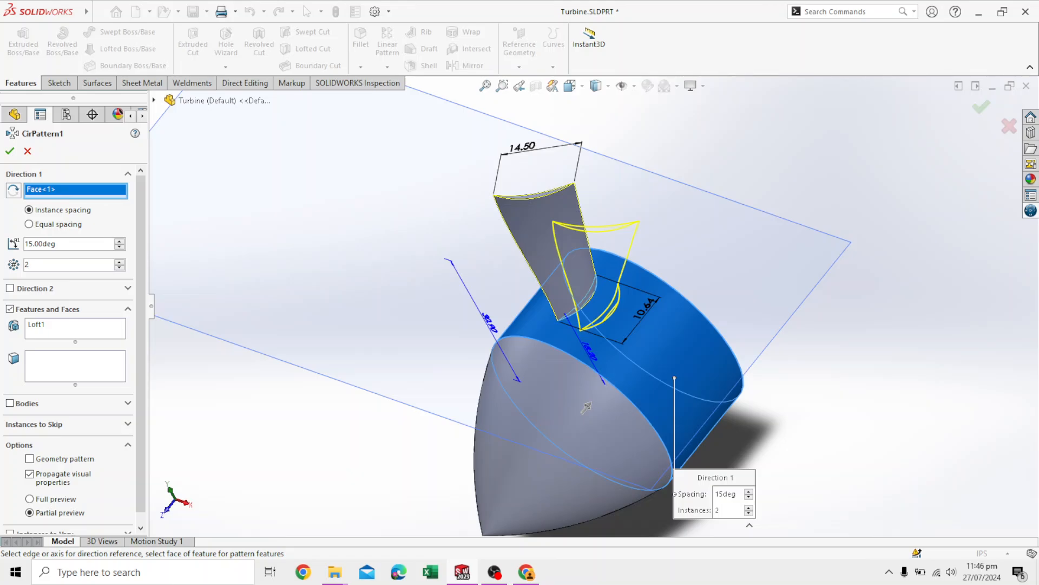
Set the blade pattern's number of instances to 4.
click(68, 265)
key(BackSpace)
text(4)
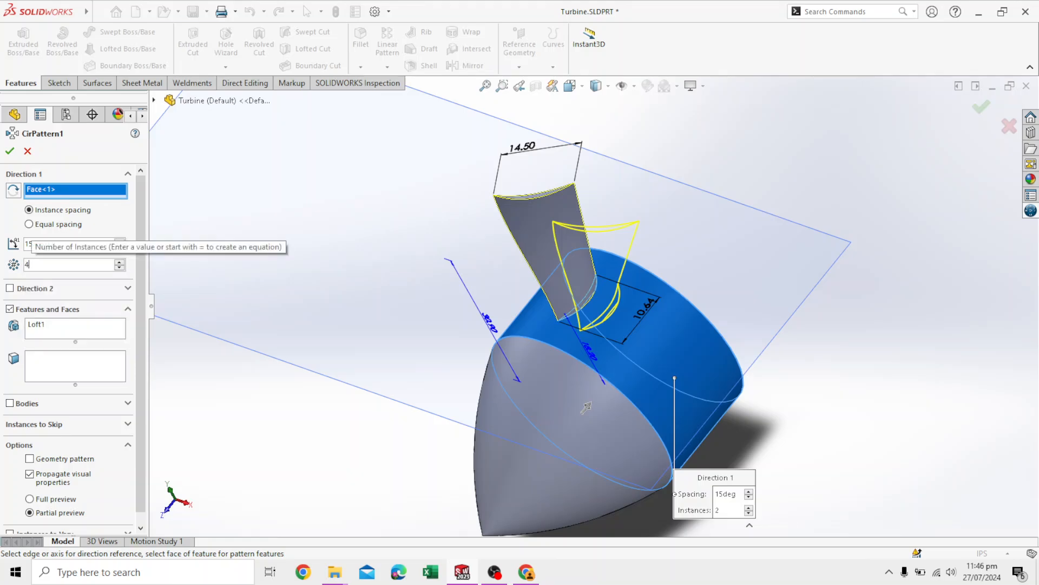
key(Return)
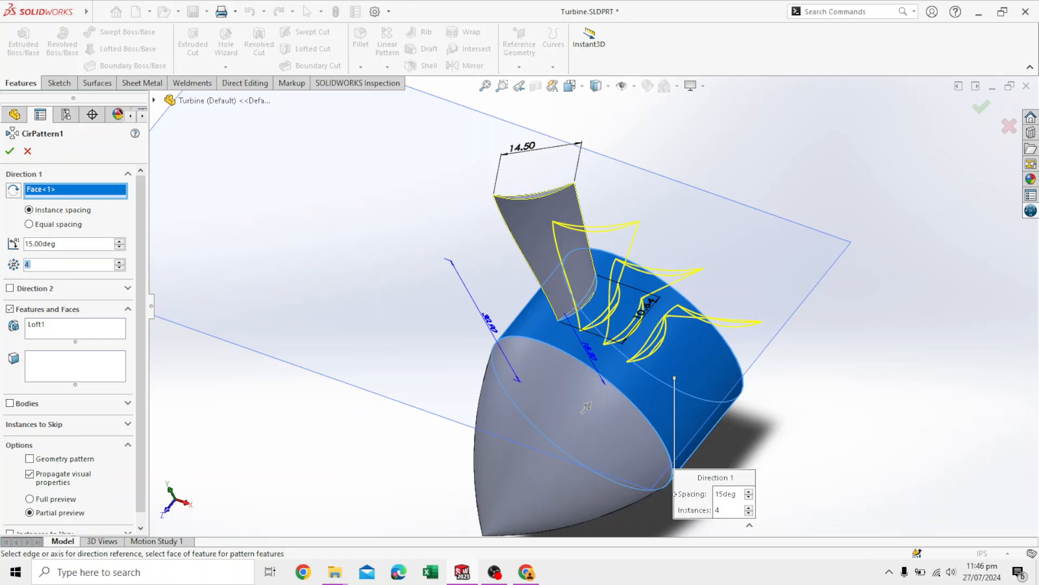
Set the number of blade instances to 38 and complete the circular pattern.
click(50, 265)
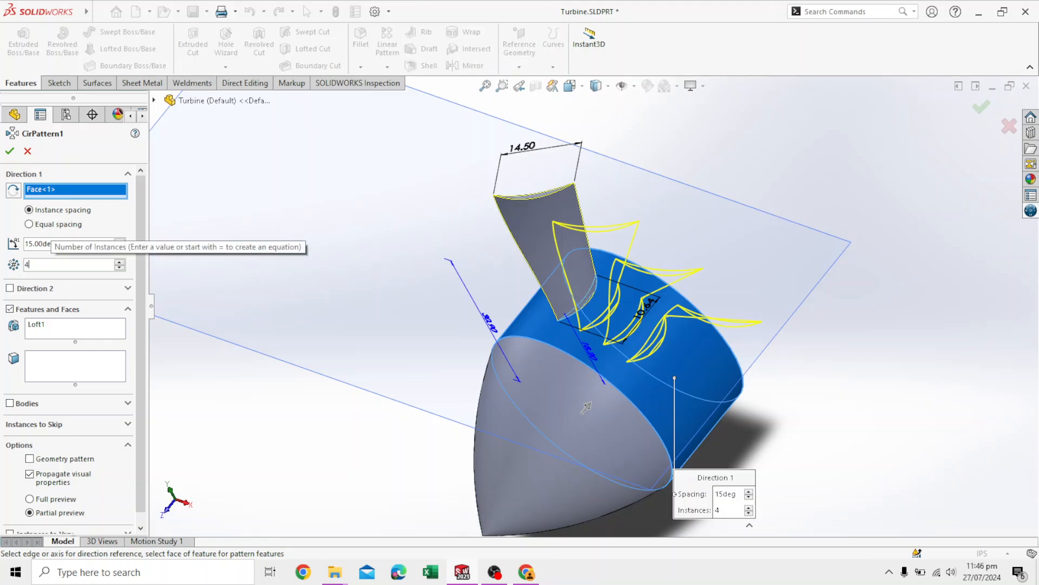
key(BackSpace)
text(38)
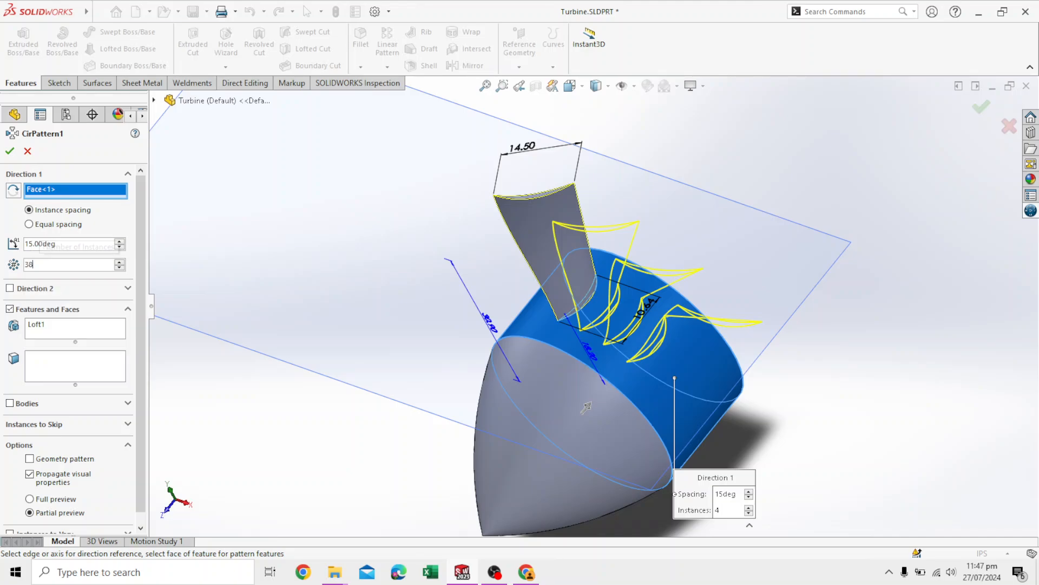
key(Return)
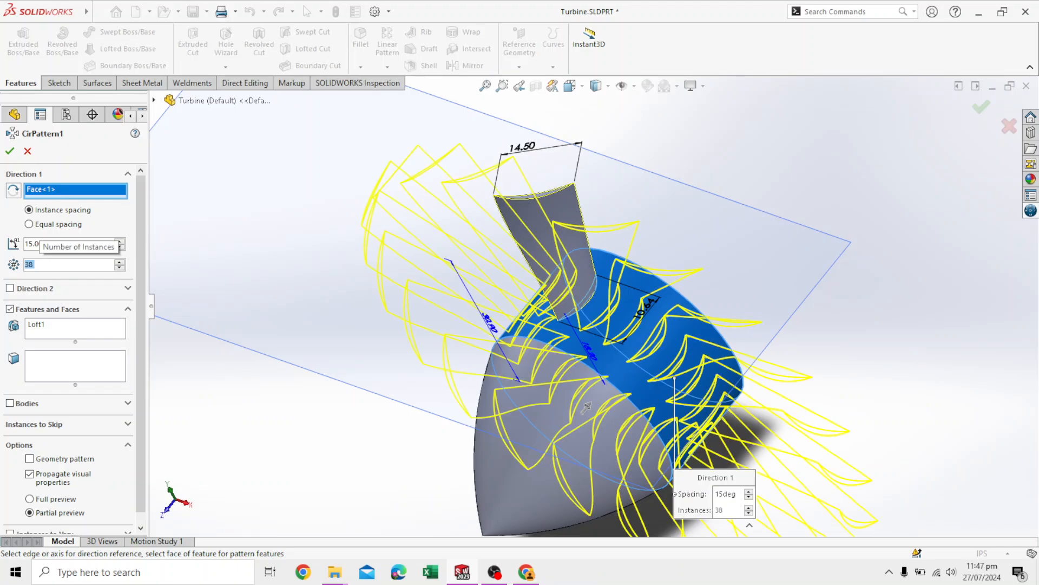
middle_drag(587, 406, 608, 377)
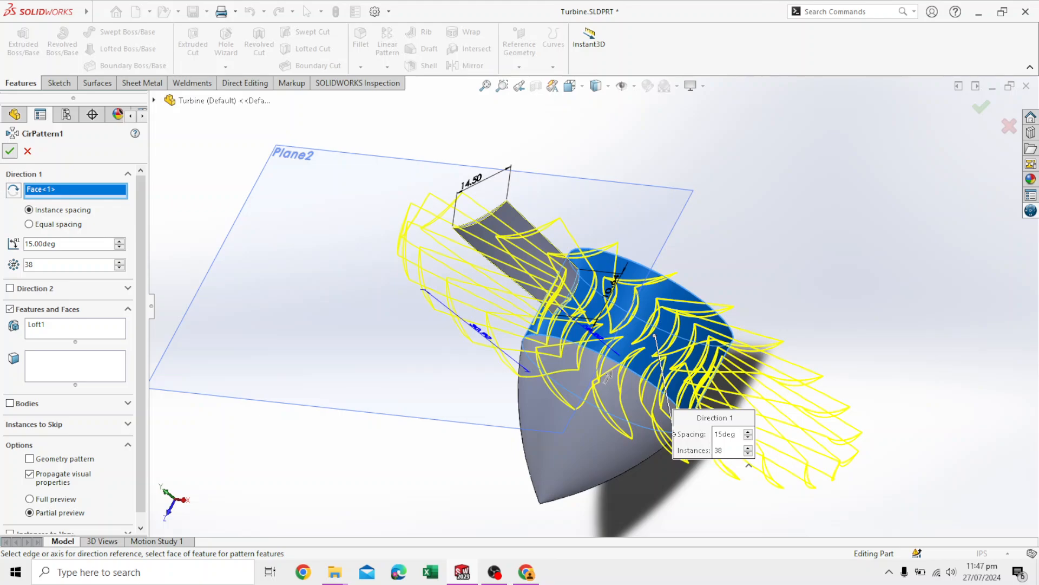
key(Return)
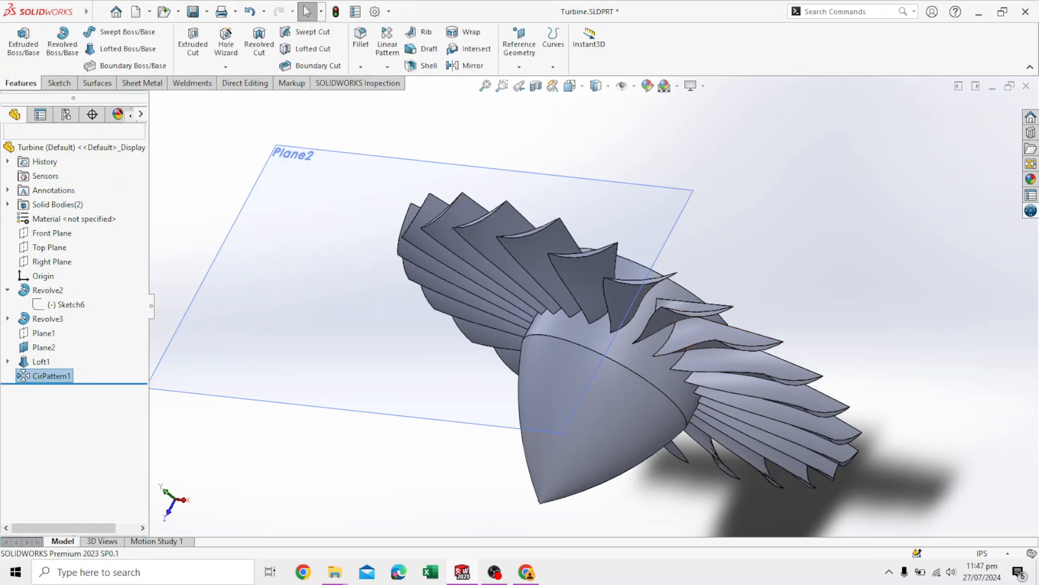
Examine the patterned blades around the hub from the front, side and rear for spacing and shape.
scroll(679, 374, up, 1)
middle_drag(683, 378, 677, 345)
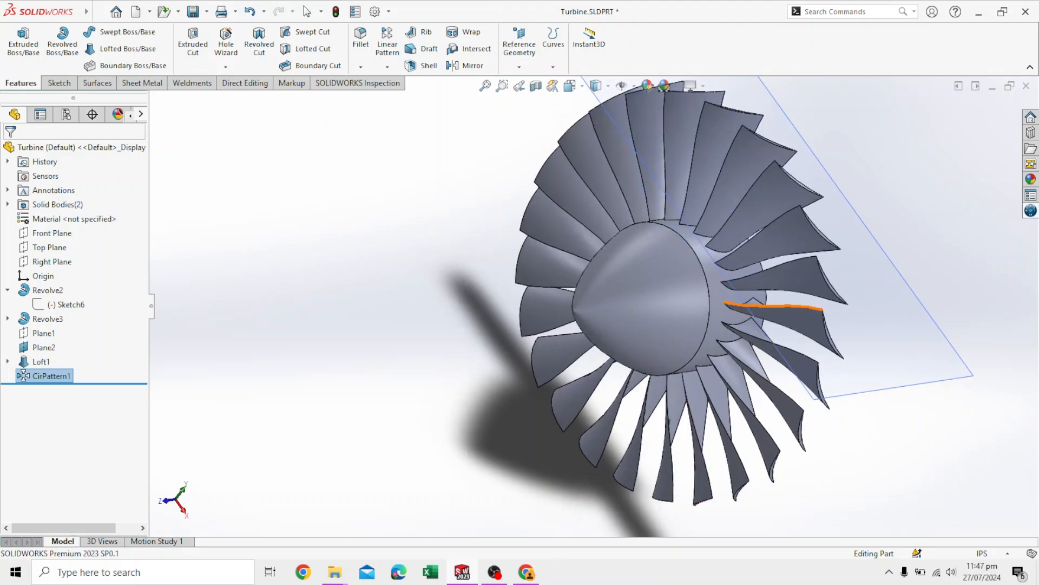
scroll(758, 304, up, 2)
middle_drag(812, 309, 726, 312)
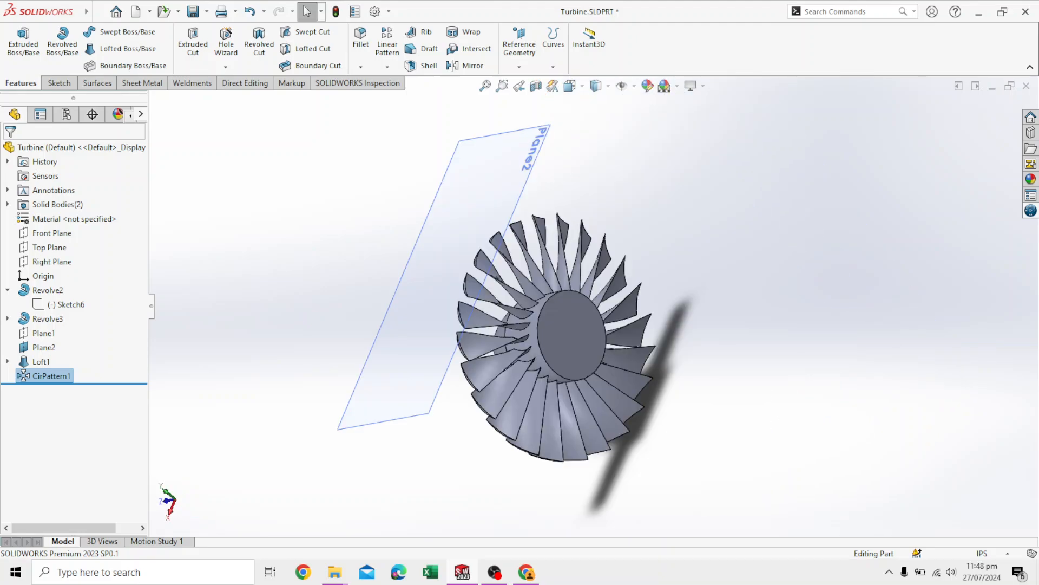
scroll(615, 330, up, 2)
scroll(615, 341, down, 3)
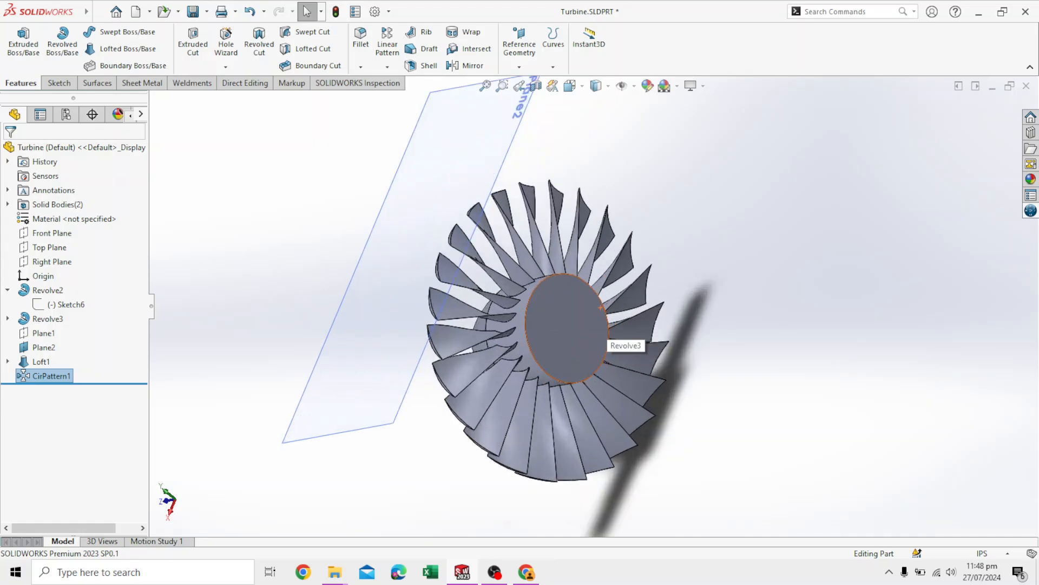
middle_drag(615, 339, 709, 341)
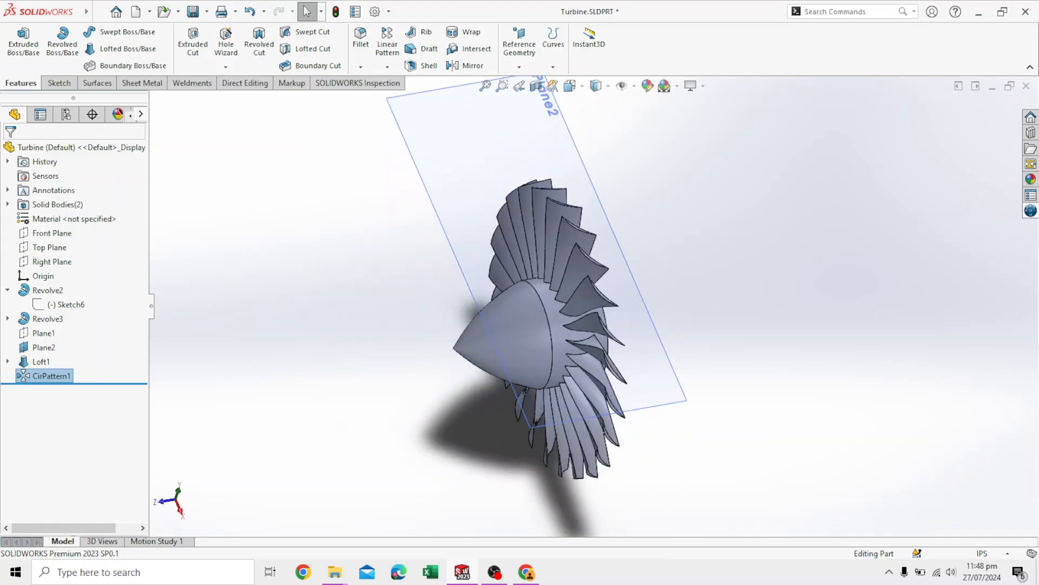
middle_drag(607, 303, 680, 297)
middle_drag(601, 266, 622, 262)
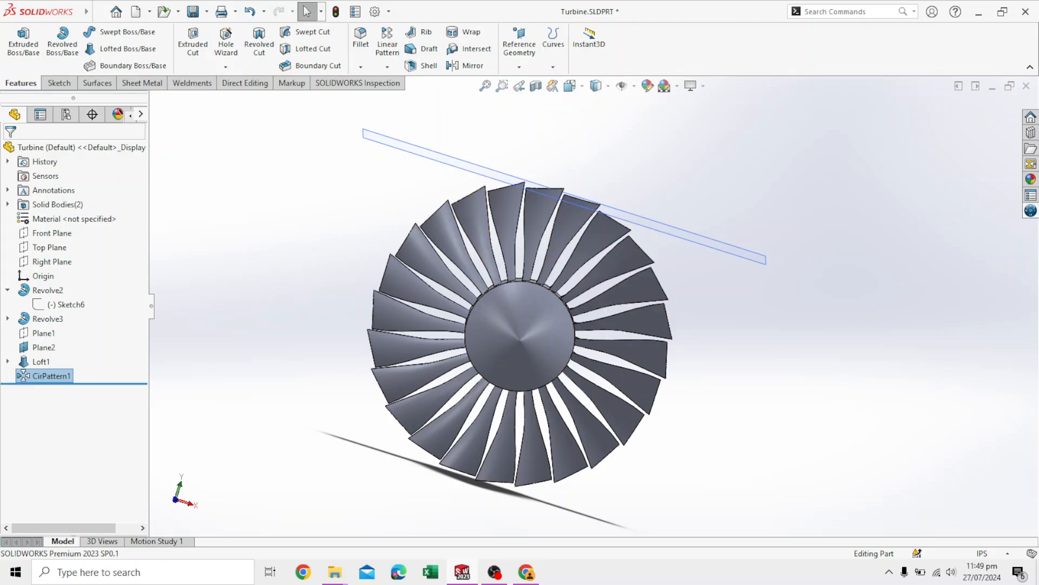
Edit the circular pattern of blades, setting its number of instances to 40.
click(51, 375)
click(51, 376)
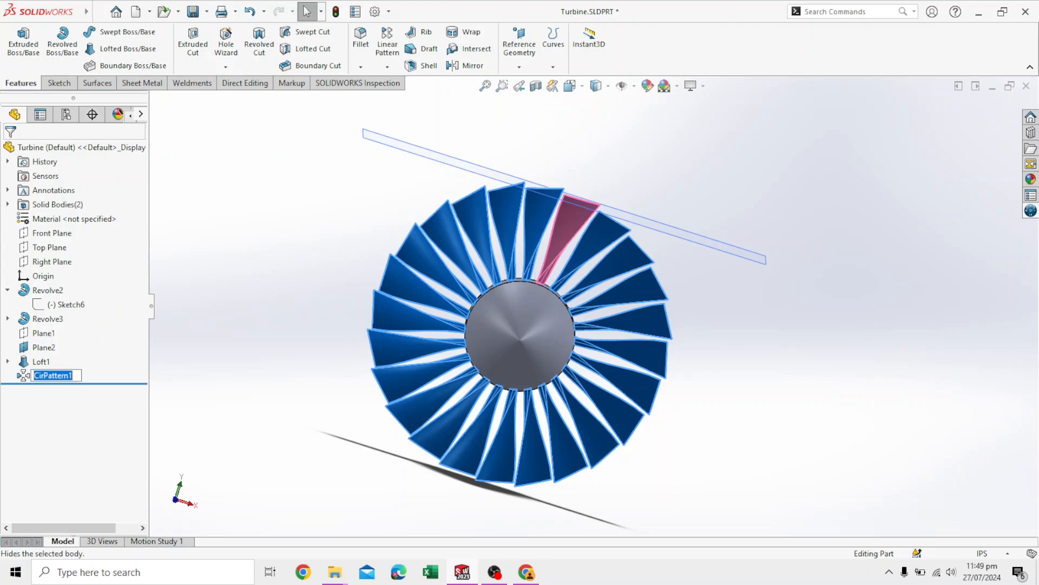
right_click(60, 375)
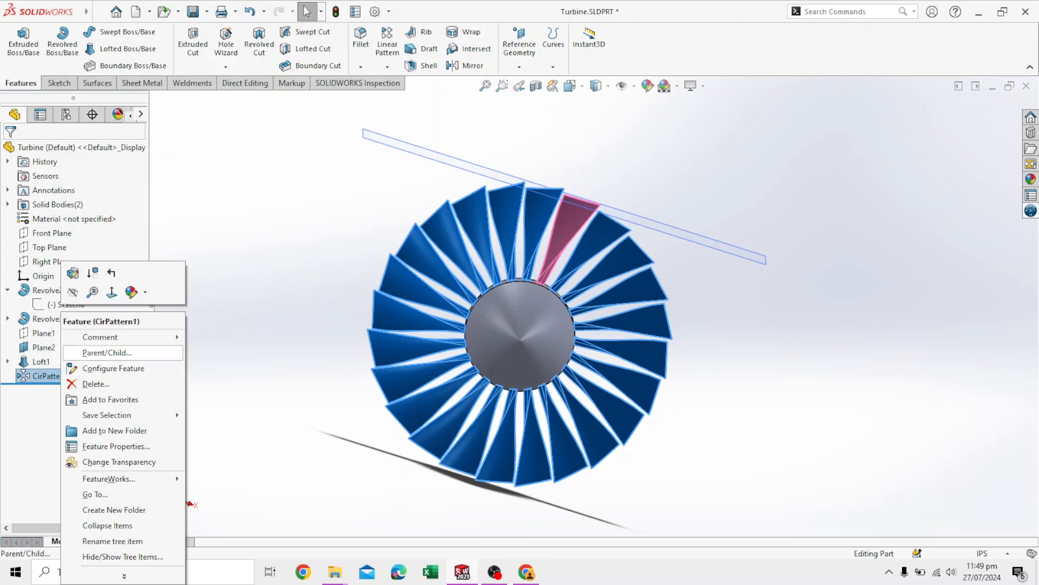
click(72, 273)
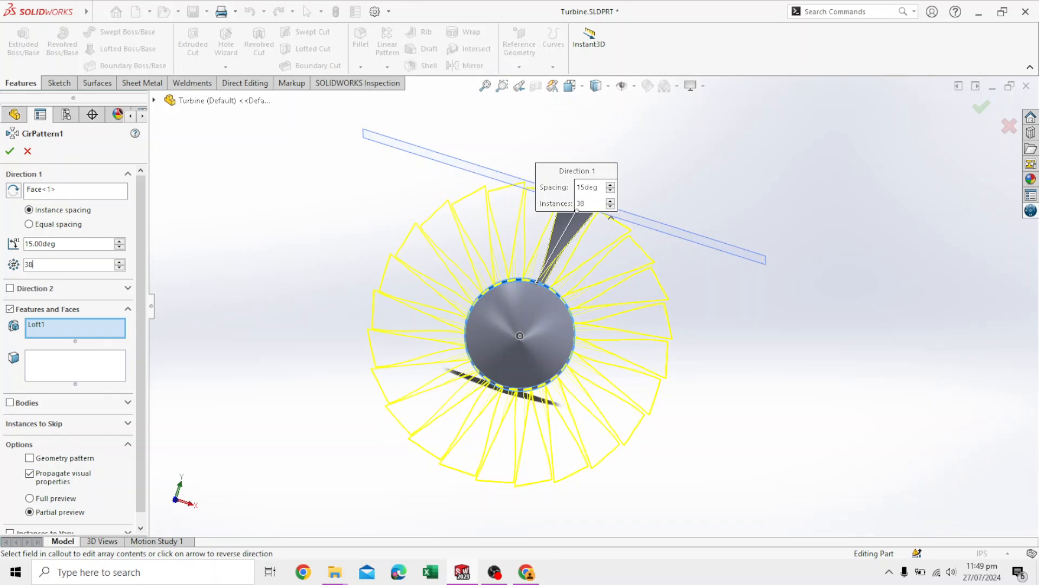
middle_drag(601, 219, 559, 268)
scroll(560, 268, down, 5)
scroll(469, 442, down, 2)
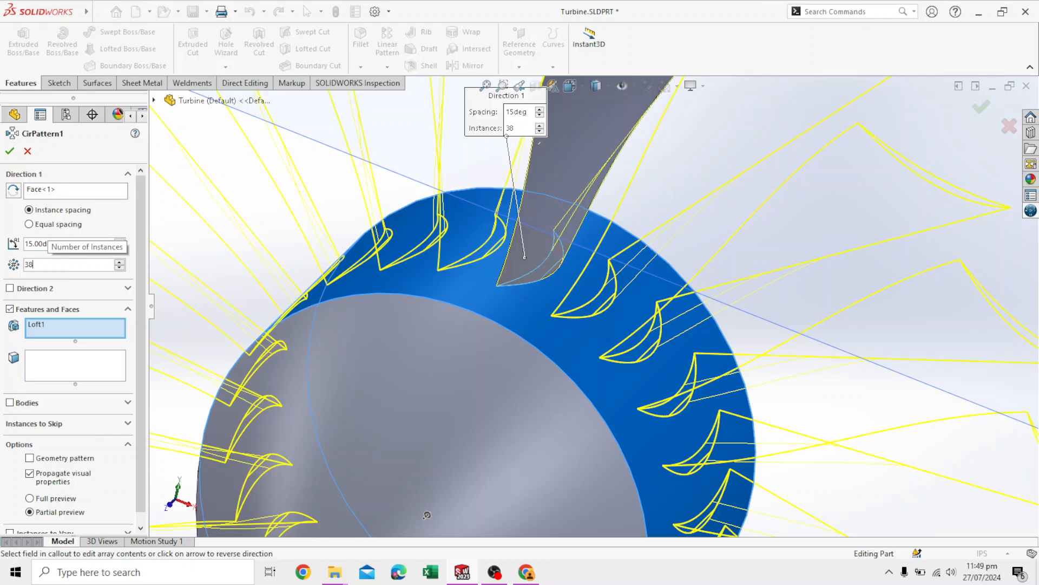
key(BackSpace)
key(BackSpace)
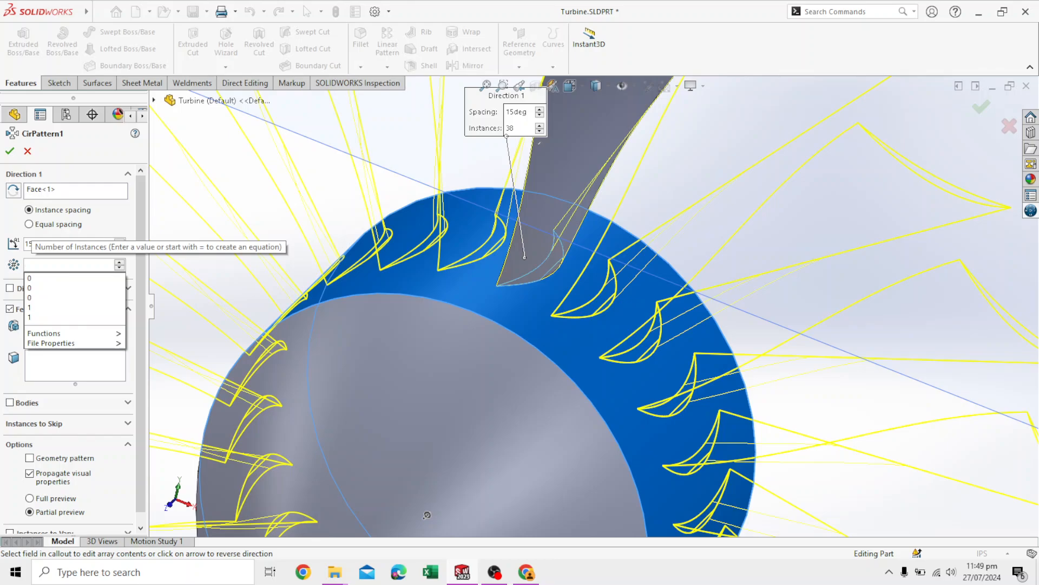
text(40)
key(Return)
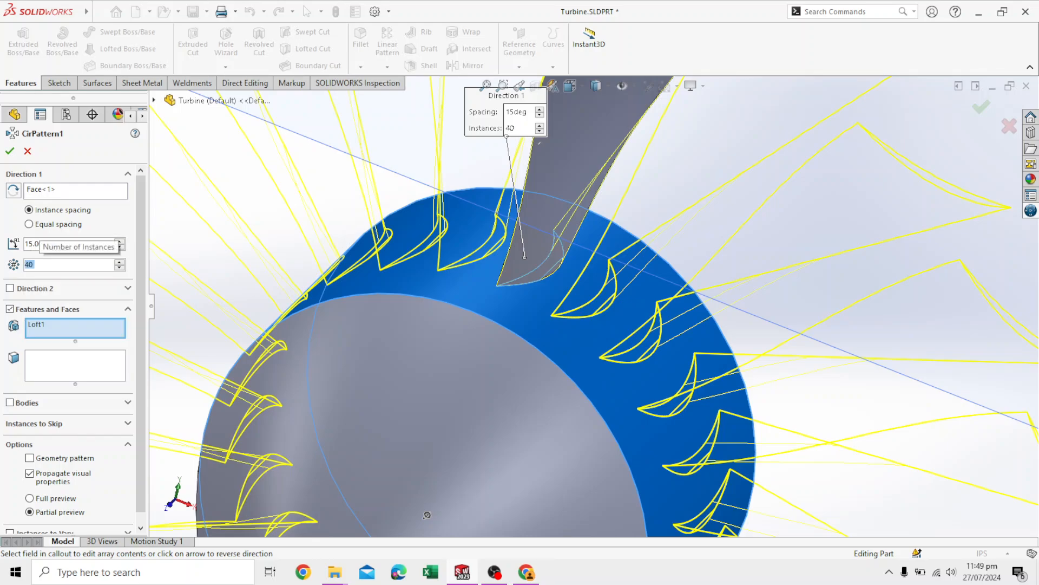
scroll(427, 515, up, 5)
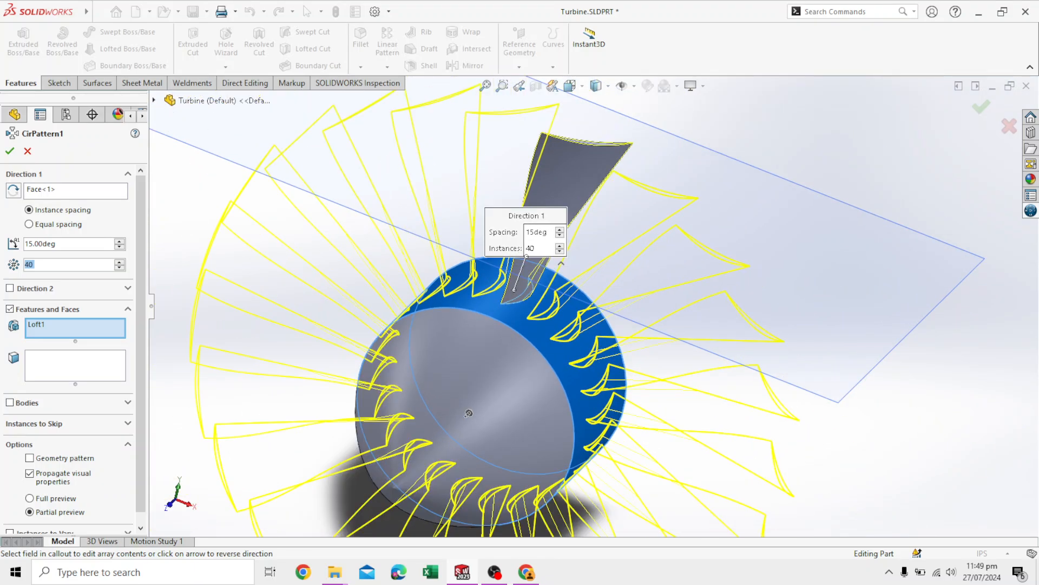
scroll(593, 303, up, 3)
middle_drag(507, 379, 522, 397)
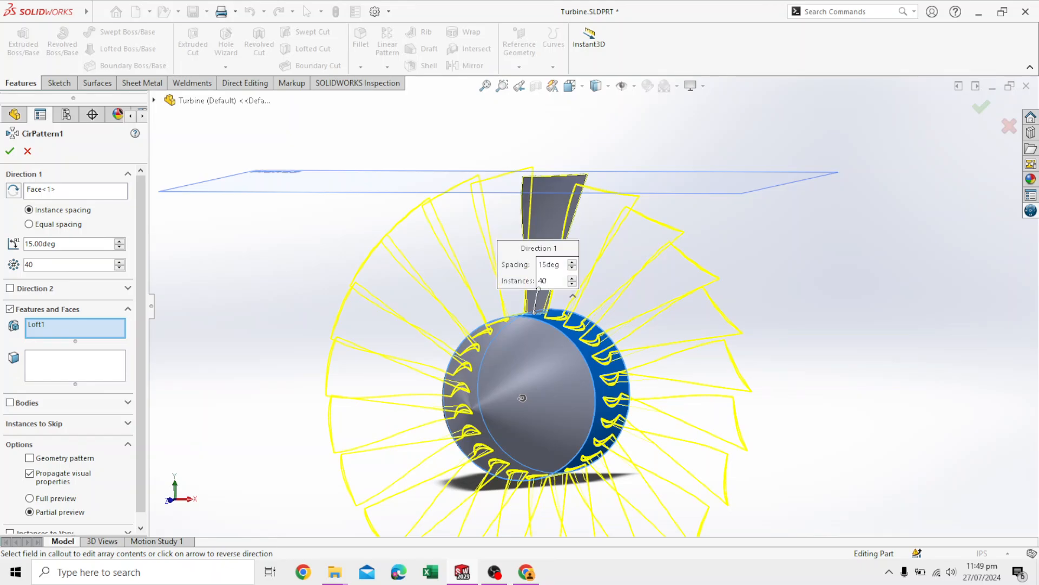
click(10, 151)
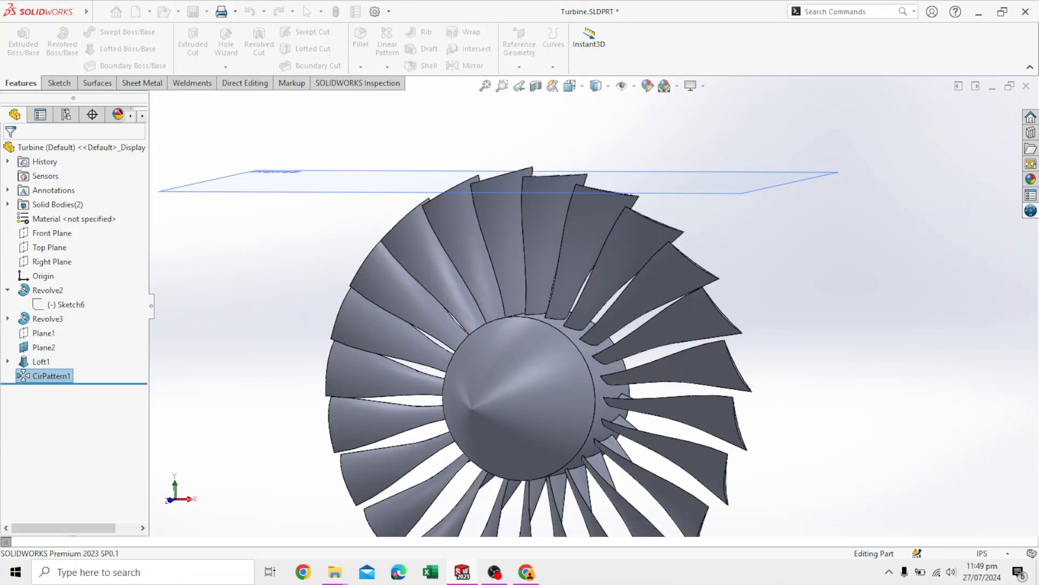
middle_drag(718, 352, 721, 426)
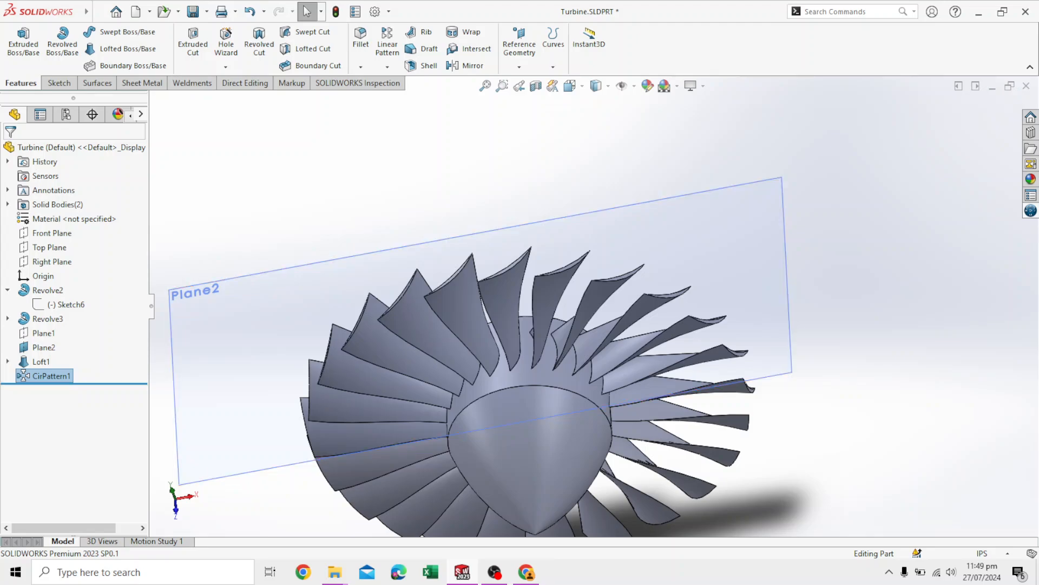
Edit the circular pattern of blades, setting the angle between instances to 5 degrees.
right_click(56, 376)
click(72, 274)
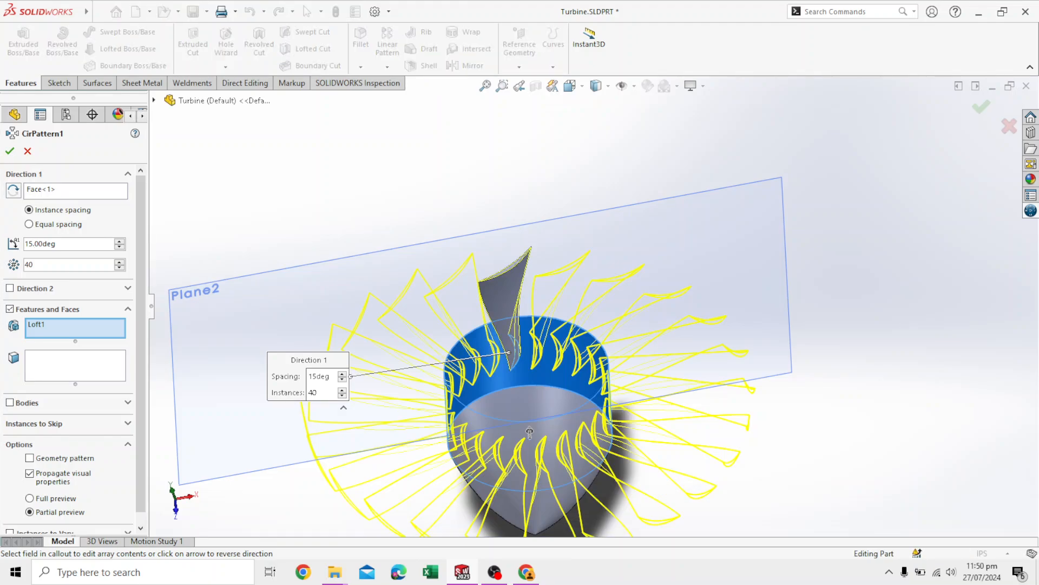
click(32, 244)
key(BackSpace)
key(BackSpace)
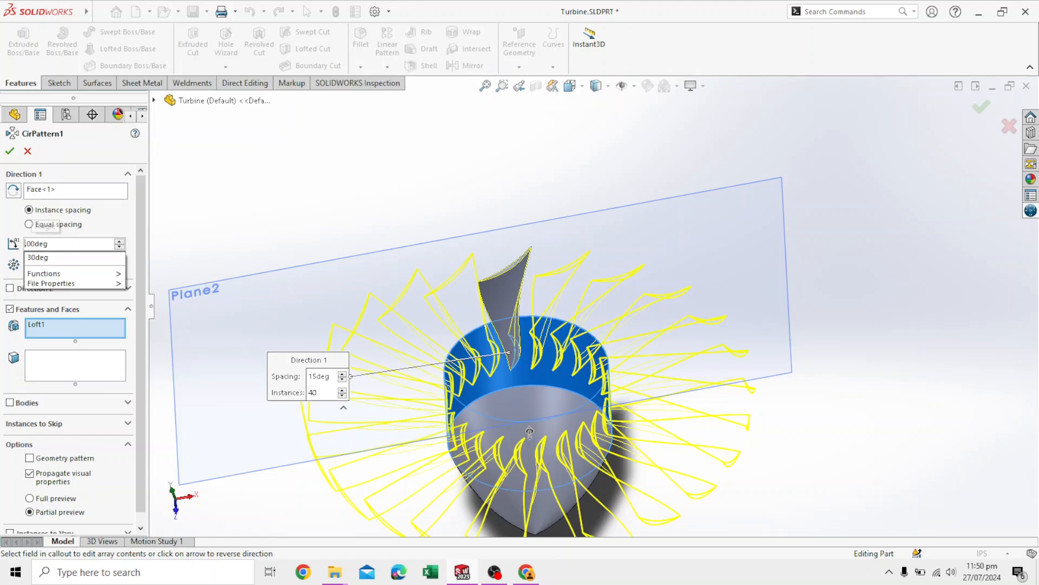
text(5)
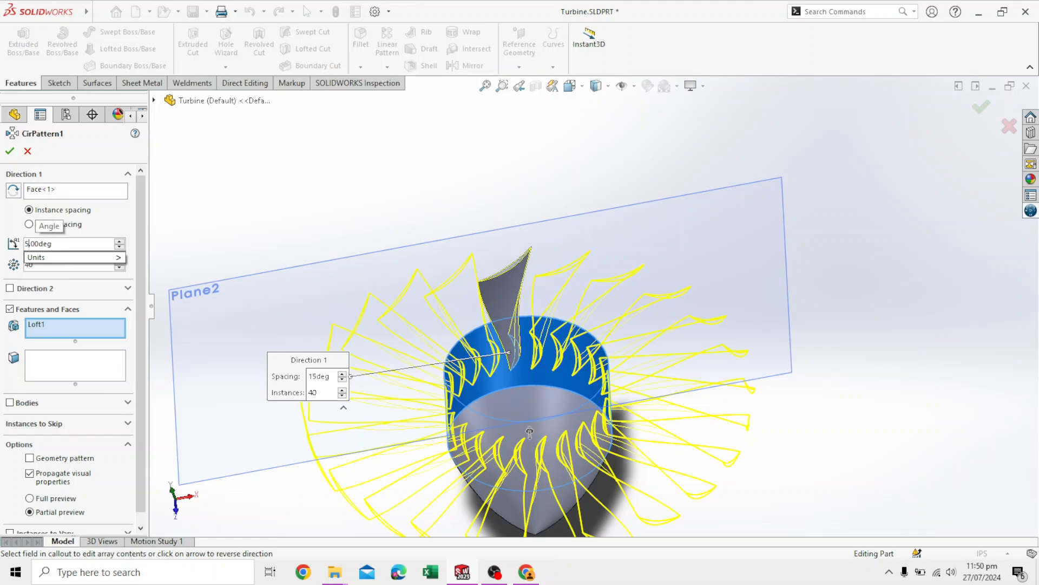
key(Down)
key(Return)
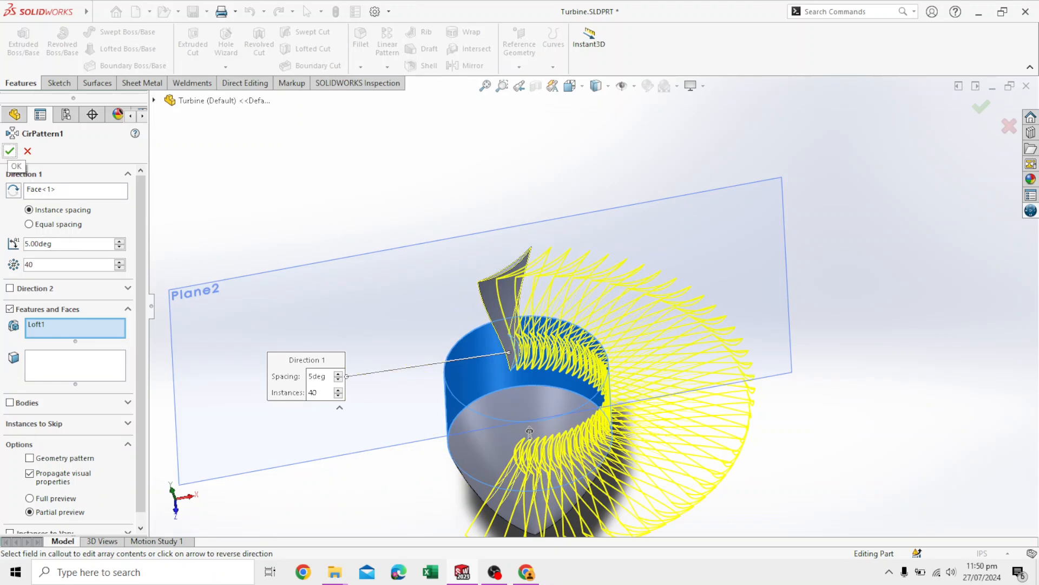
click(9, 151)
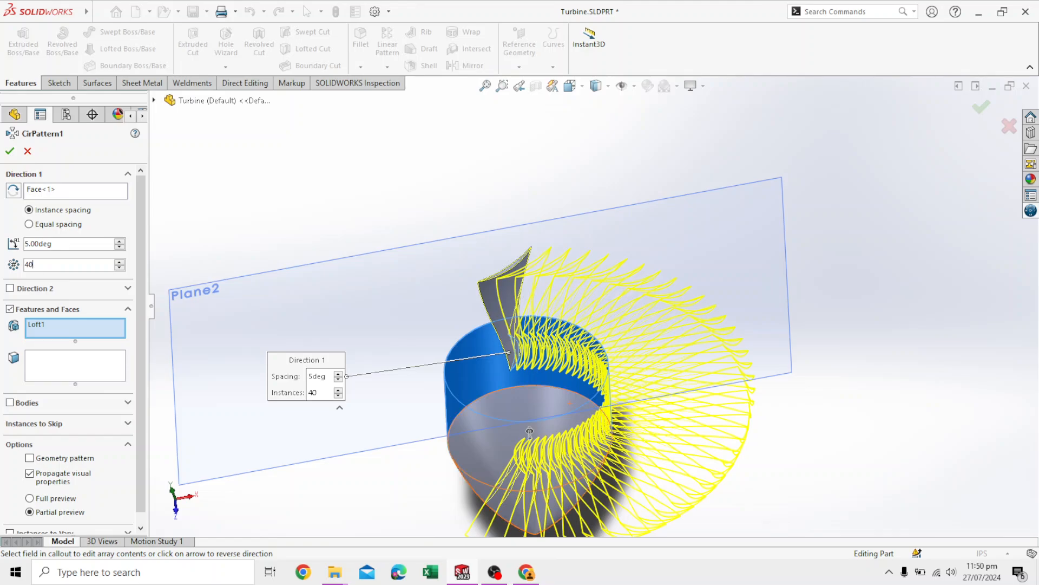
Set the blade pattern's number of instances to 38.
middle_drag(529, 432, 483, 386)
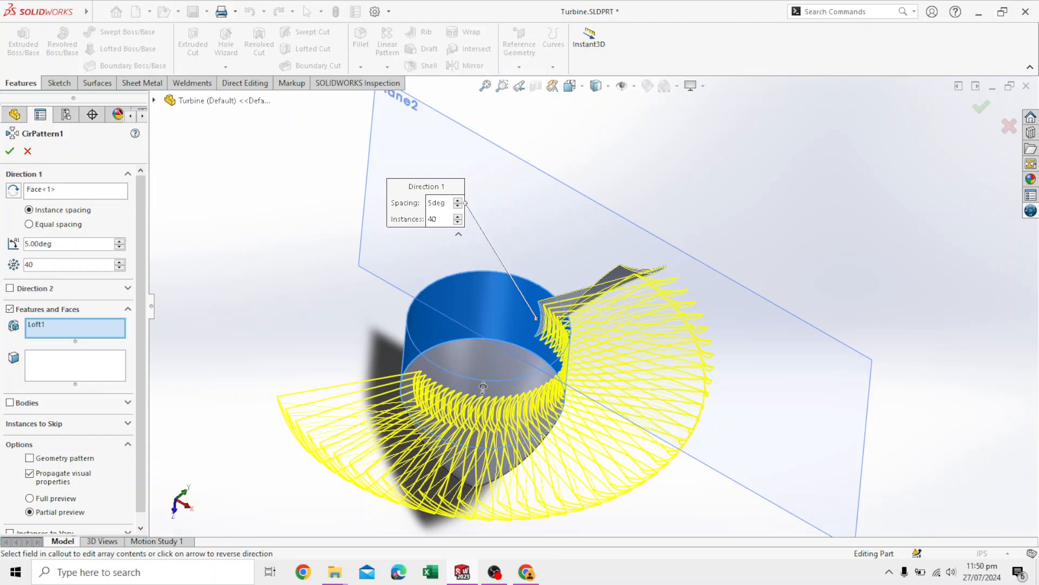
scroll(75, 349, down, 1)
scroll(75, 349, up, 1)
key(BackSpace)
key(BackSpace)
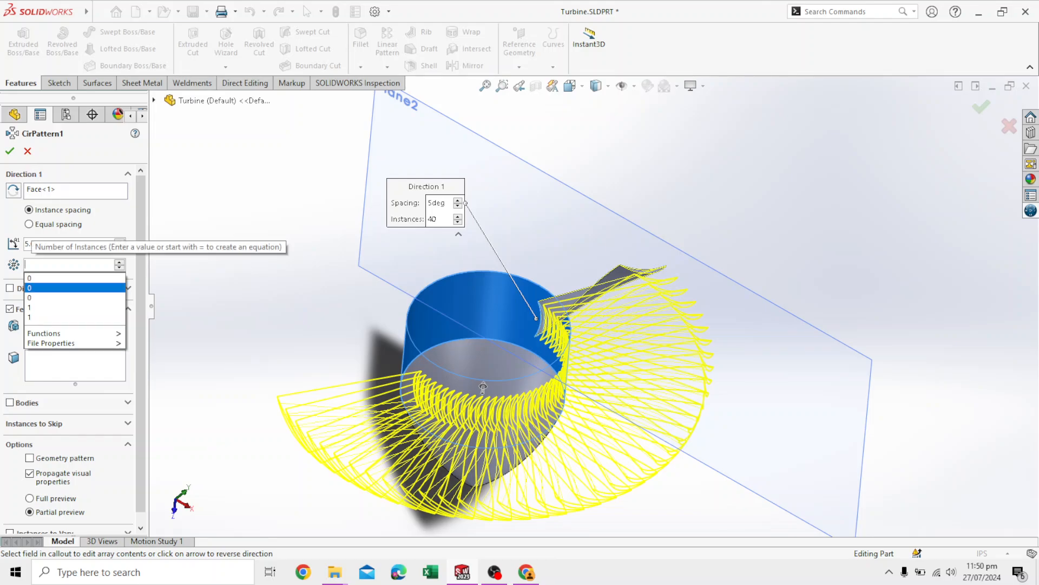
text(38)
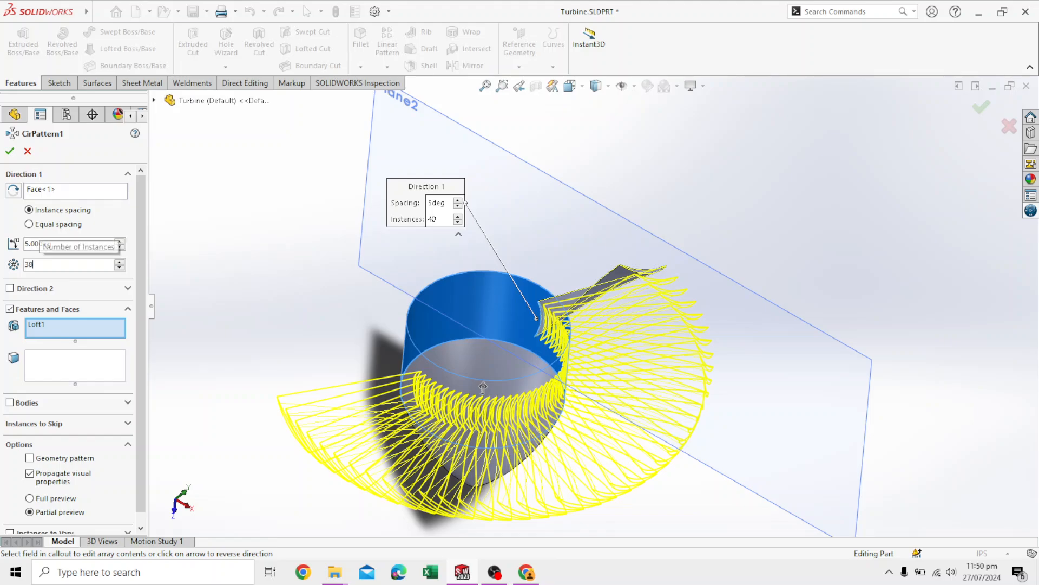
key(Return)
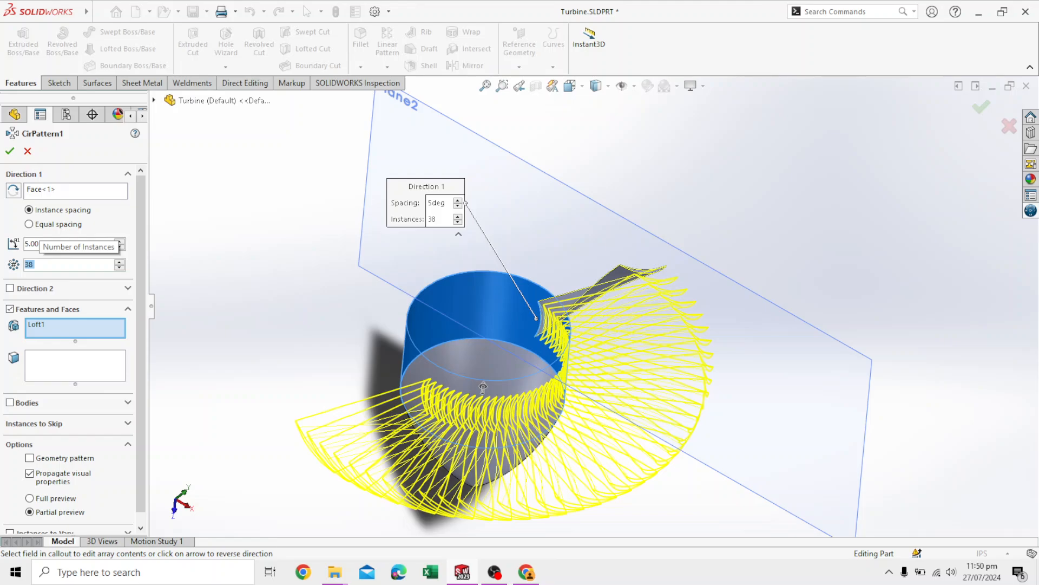
Set the blade pattern's instance spacing angle to 15 degrees.
middle_drag(483, 386, 543, 384)
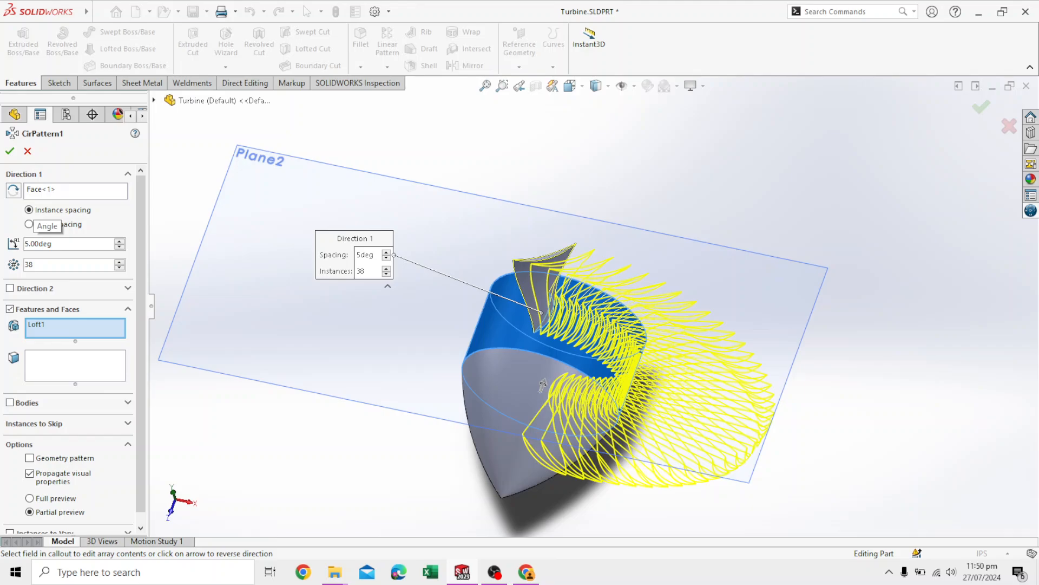
click(26, 243)
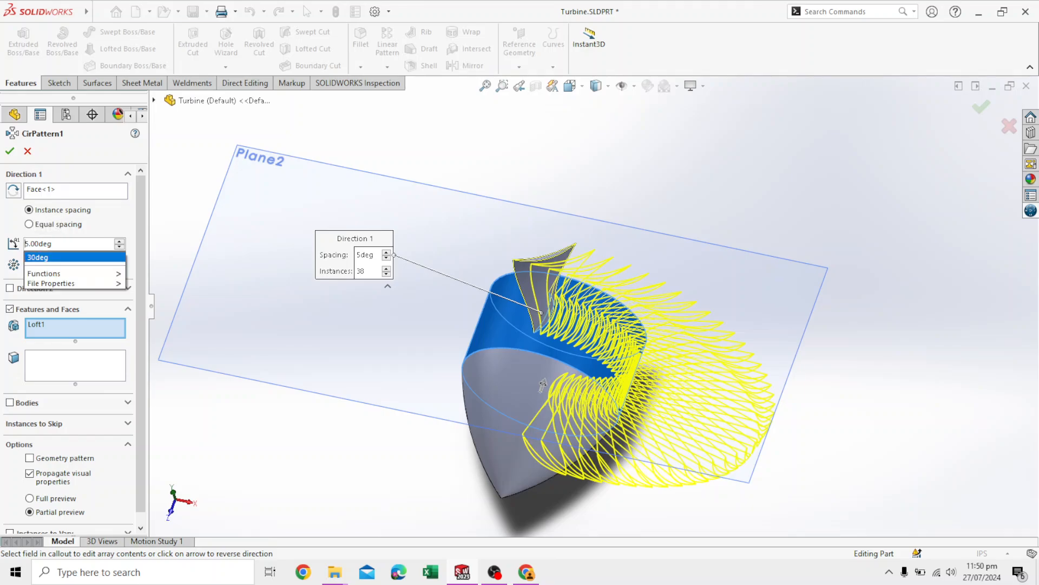
click(53, 244)
double_click(39, 243)
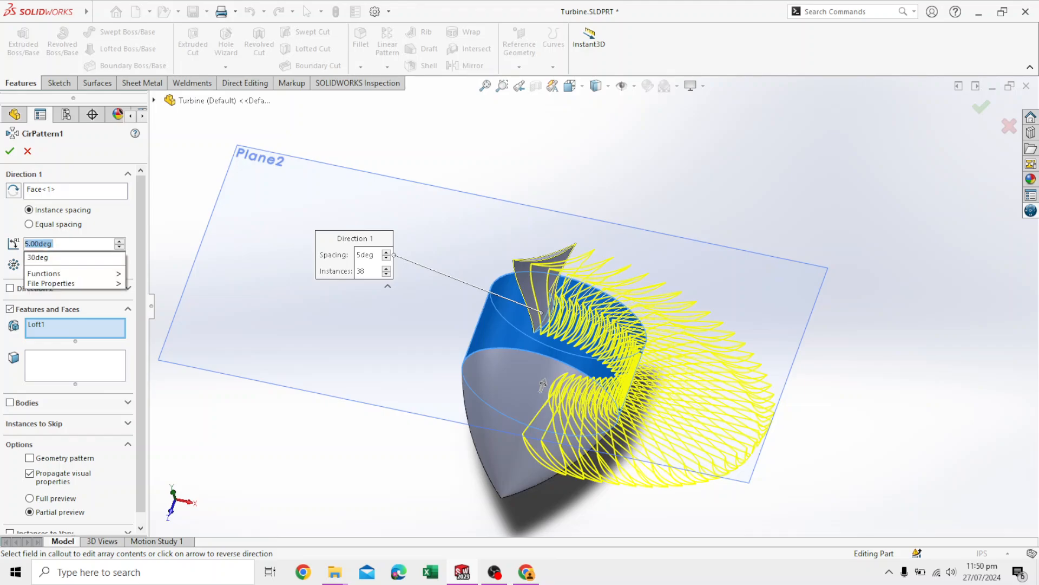
click(25, 243)
text(2)
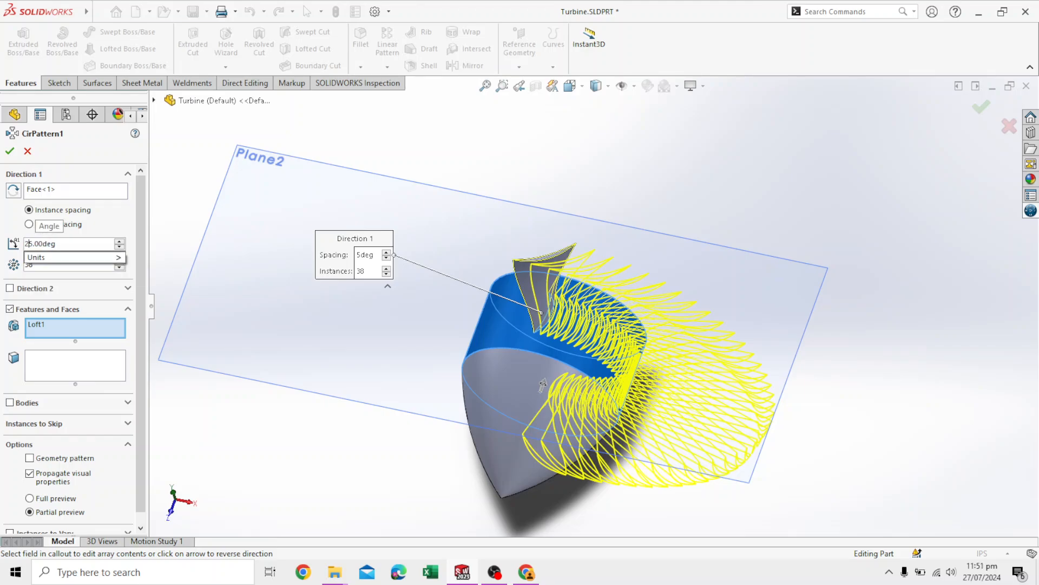
text(1)
drag(28, 243, 24, 244)
key(BackSpace)
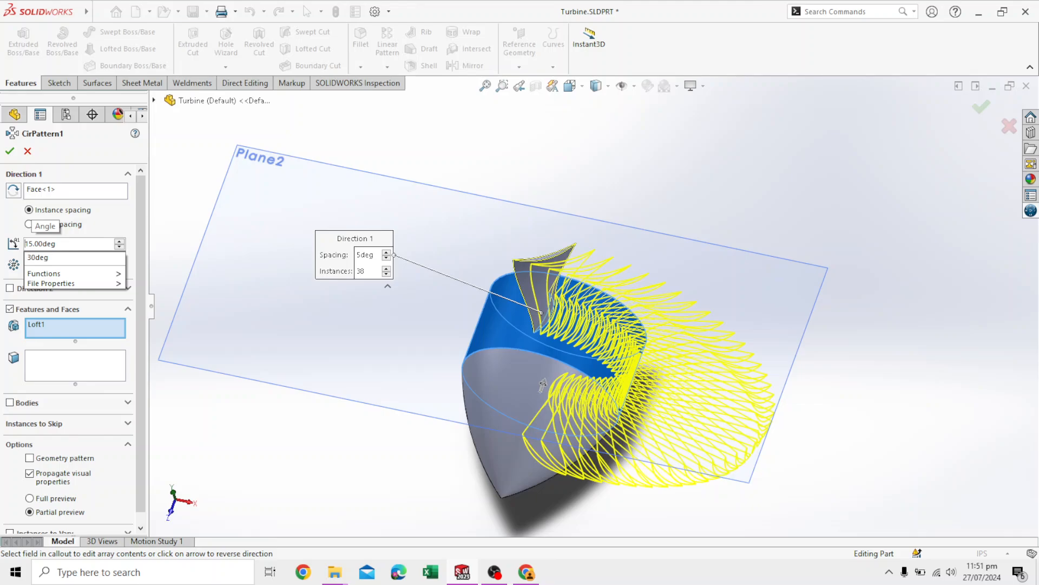
key(Return)
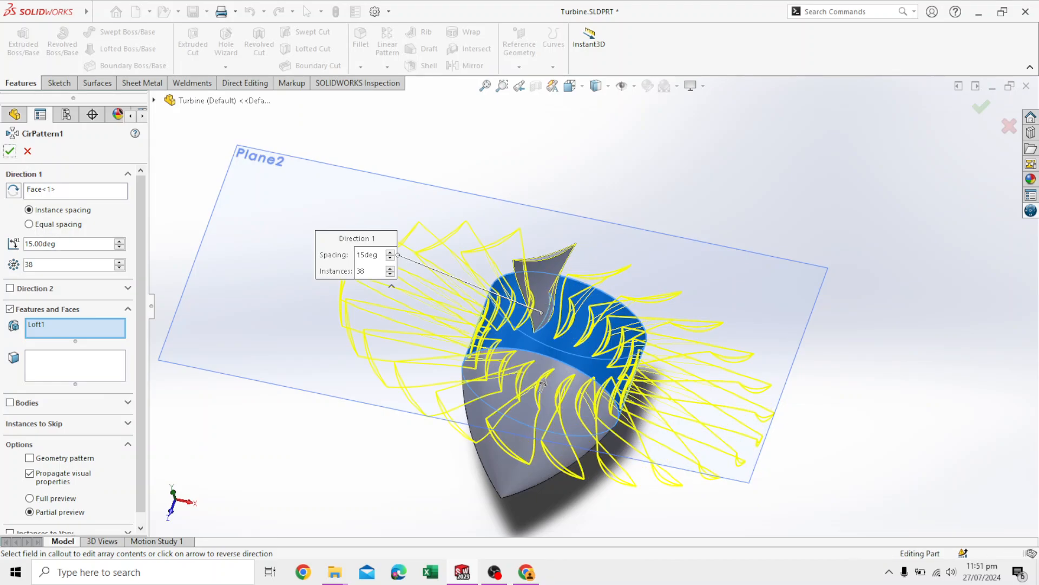
Switch the blade pattern to equal spacing over 360 degrees with 38 instances and complete the edit.
mouse_move(543, 384)
middle_down()
mouse_move(530, 419)
mouse_move(583, 394)
mouse_move(525, 395)
middle_up()
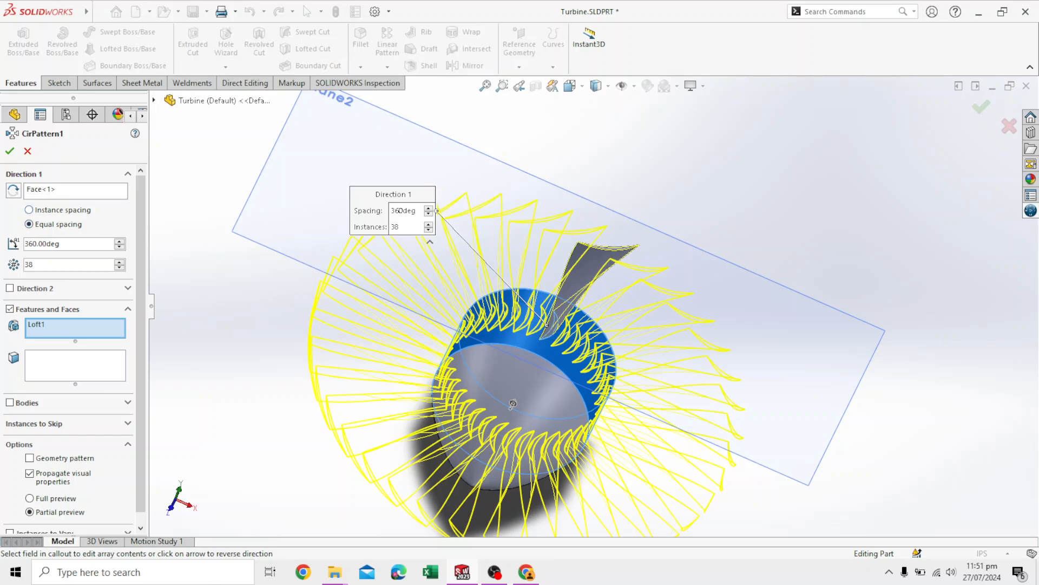
click(29, 210)
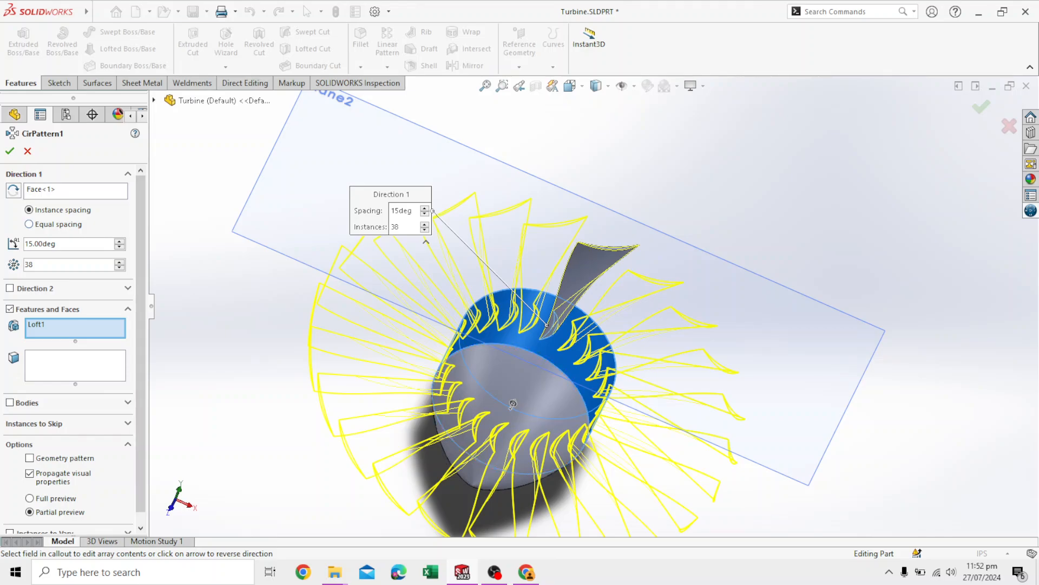
click(30, 224)
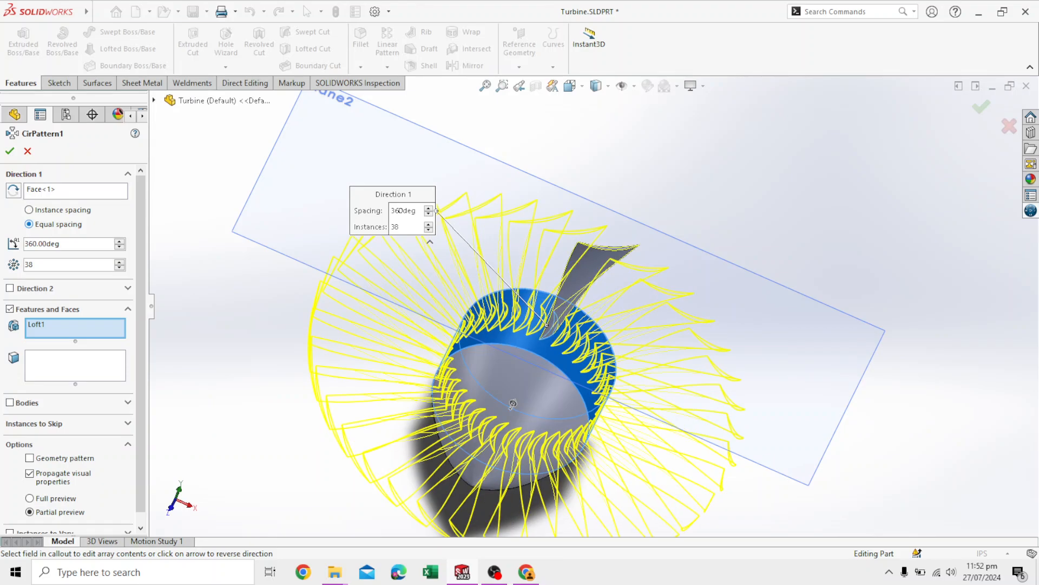
middle_drag(513, 403, 466, 82)
click(10, 151)
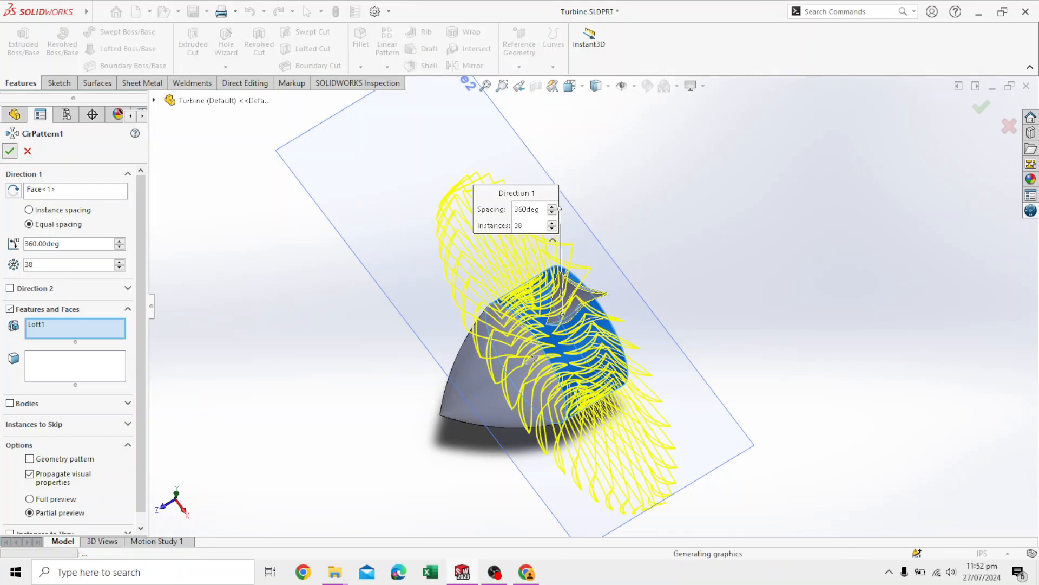
Examine the equally spaced blades around the full hub from the front and the side.
middle_drag(465, 331, 568, 422)
middle_drag(784, 401, 779, 347)
scroll(658, 353, up, 3)
scroll(810, 364, down, 3)
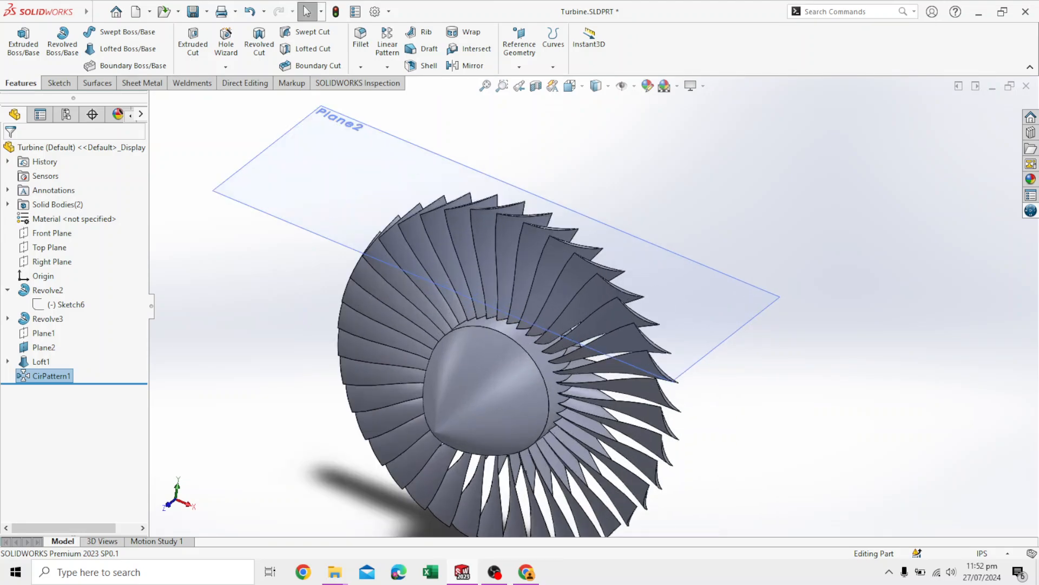
scroll(594, 305, up, 2)
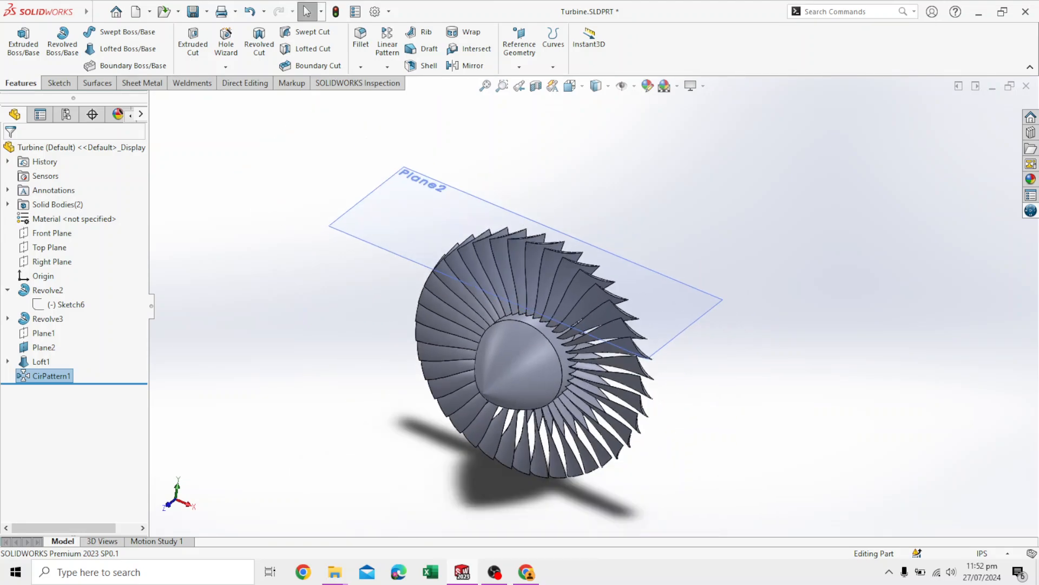
scroll(621, 179, down, 2)
middle_drag(541, 309, 444, 325)
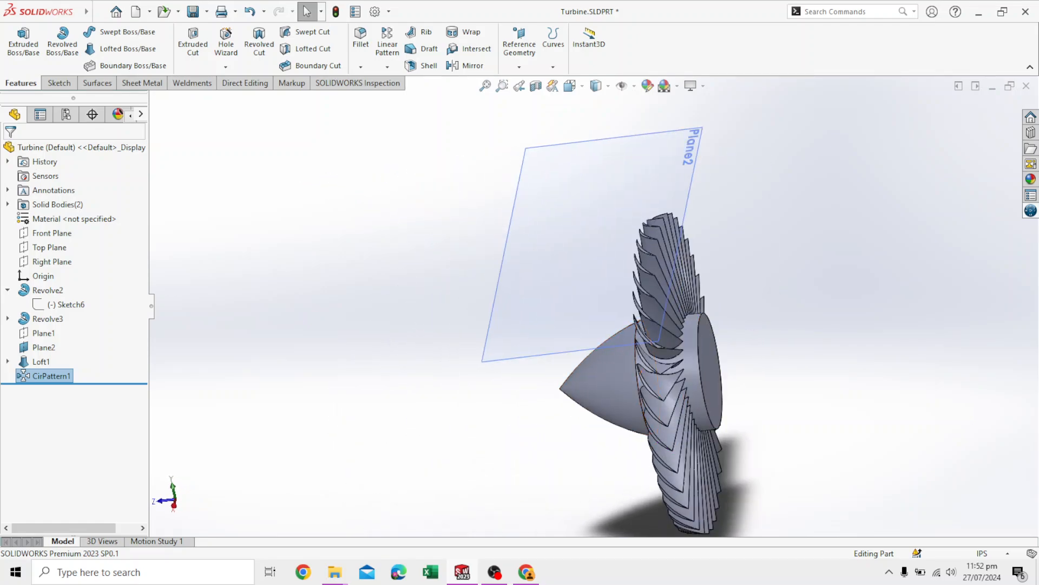